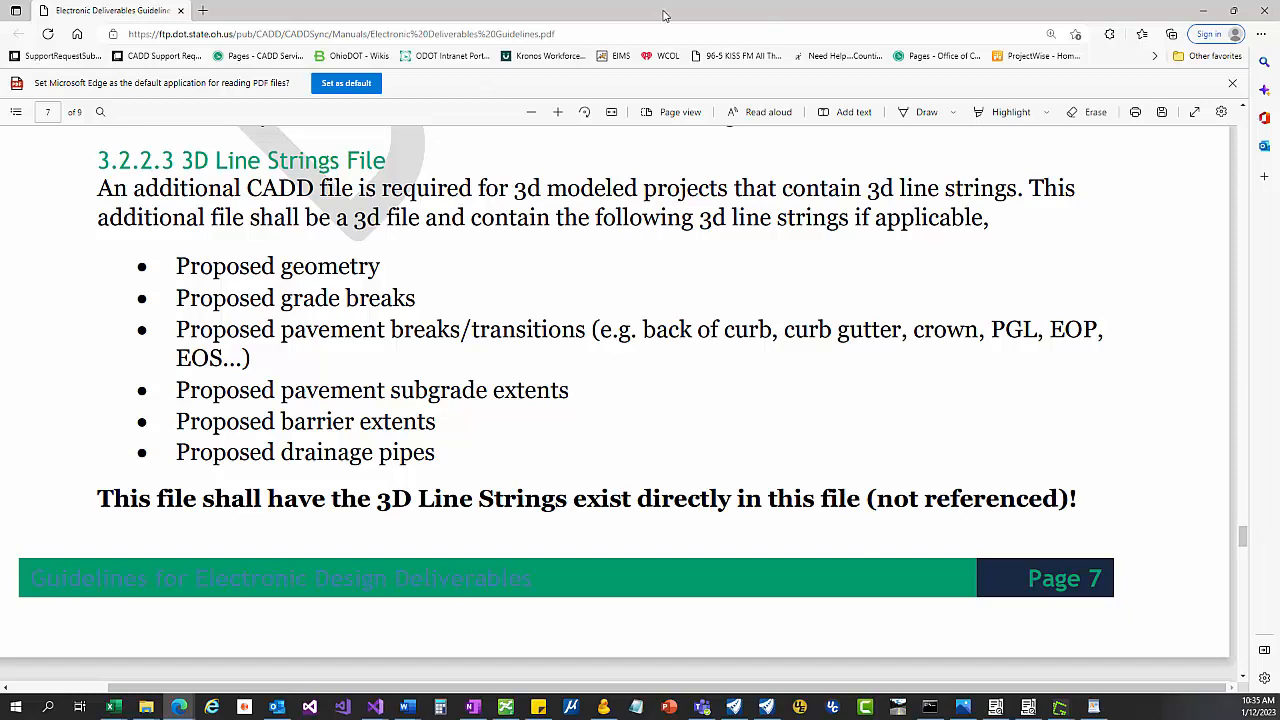
# Switch to OpenRoads Designer, start the OHDOT Create Design Files tool and mark the Roadway 3D Linestrings basemap for creation
pyautogui.moveTo(669, 19)
pyautogui.mouseDown()
pyautogui.moveTo(717, 83)
pyautogui.moveTo(1279, 397)
pyautogui.moveTo(1279, 420)
pyautogui.mouseUp()
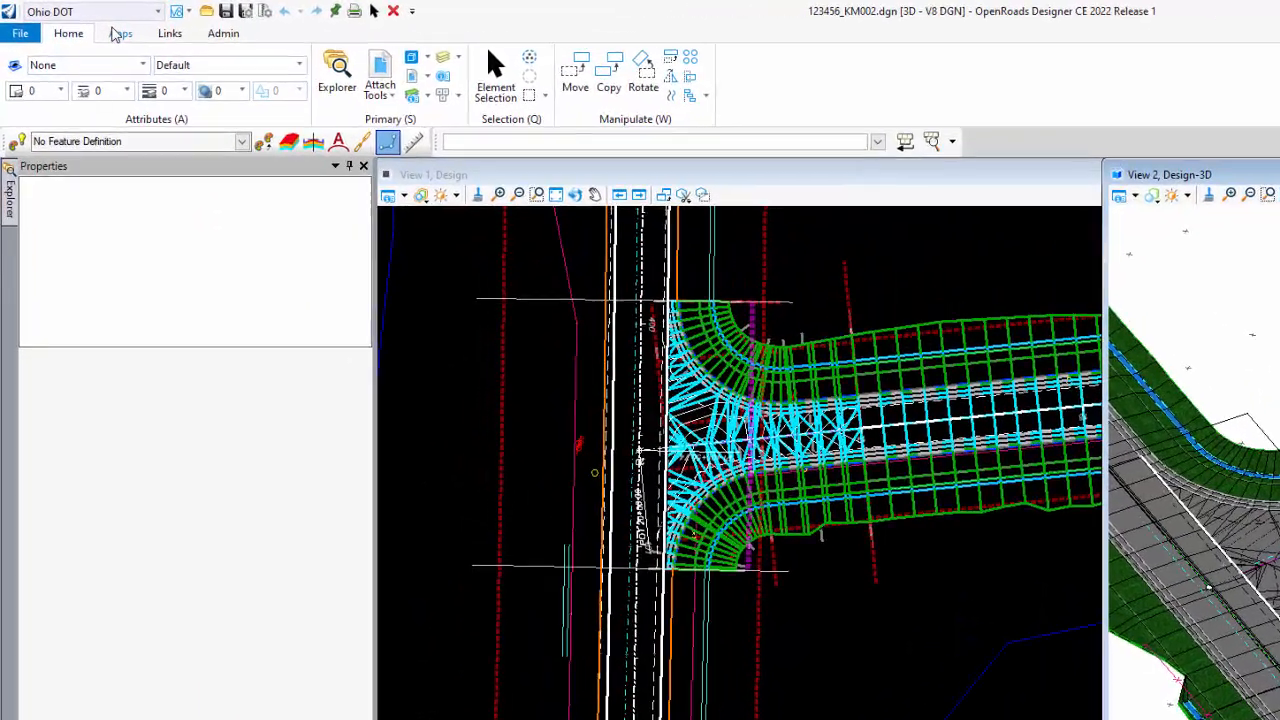
pyautogui.click(89, 26)
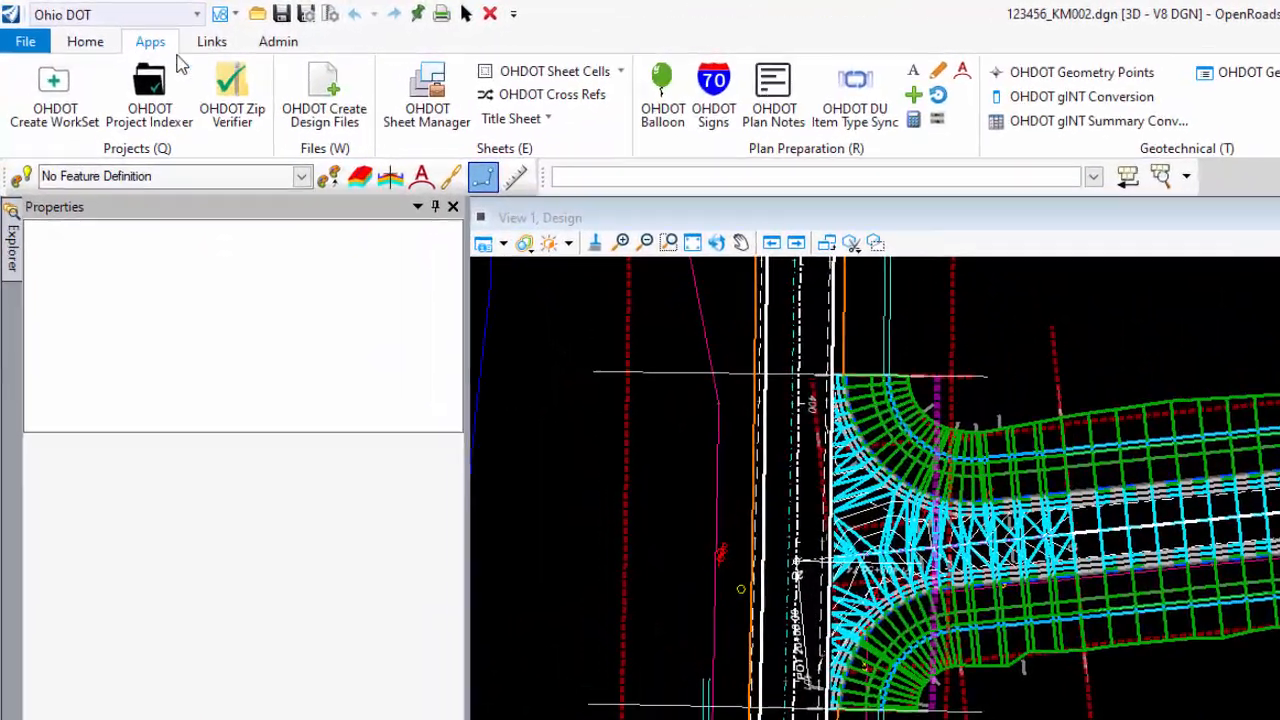
pyautogui.click(342, 104)
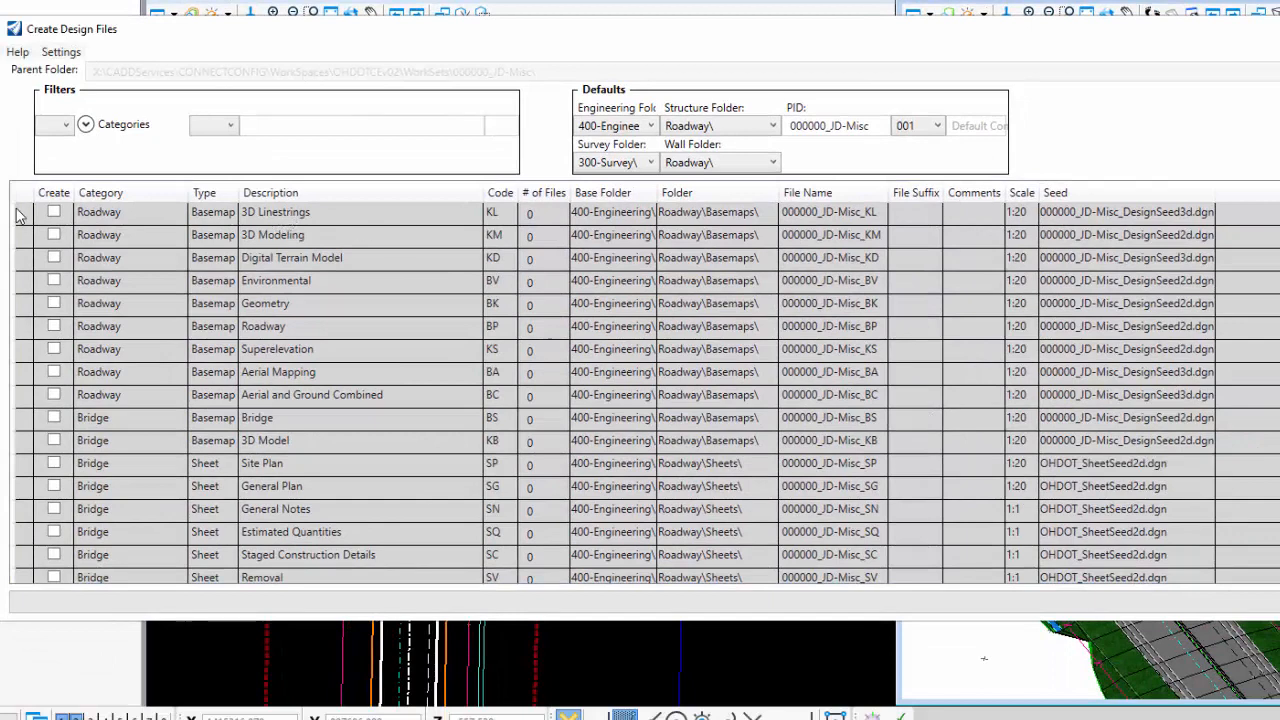
pyautogui.click(53, 211)
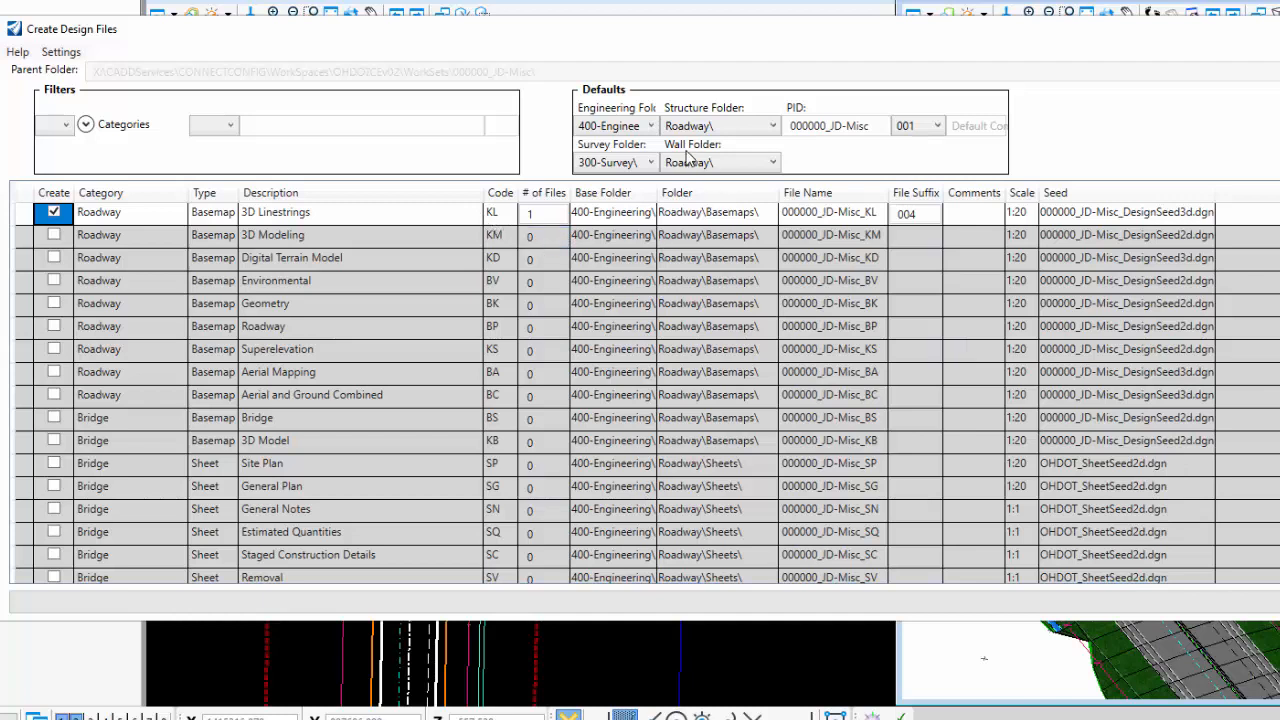
# Set the 3D Linestrings basemap's base folder to 401-Engineering_Drainage, keeping Roadway\Basemaps as its folder, and create the file
pyautogui.click(643, 214)
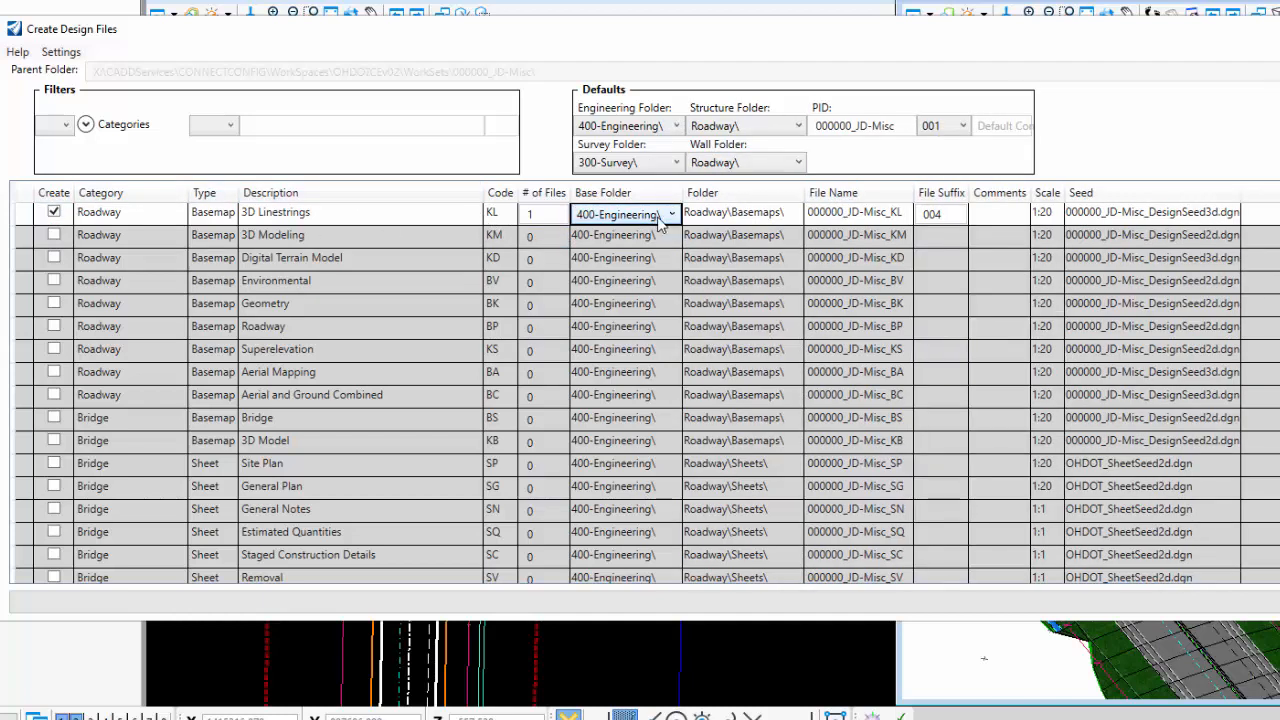
pyautogui.click(672, 214)
pyautogui.click(637, 255)
pyautogui.click(790, 216)
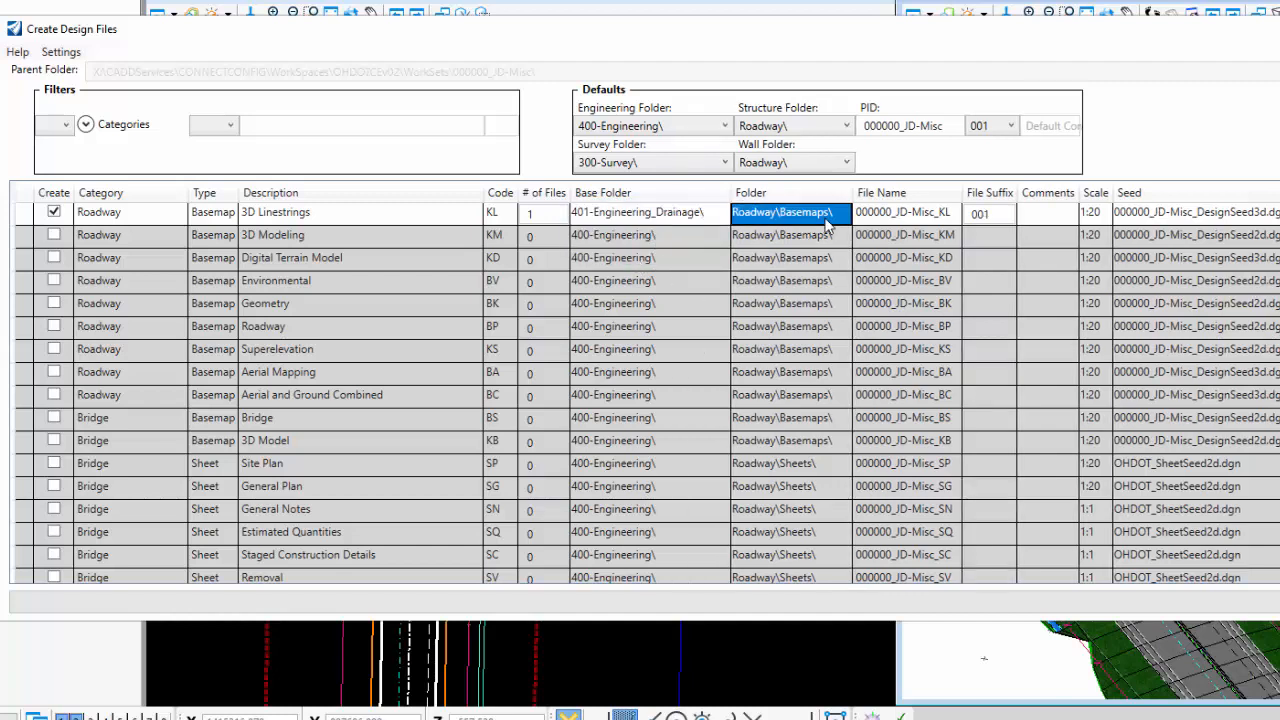
pyautogui.click(980, 213)
pyautogui.click(1043, 211)
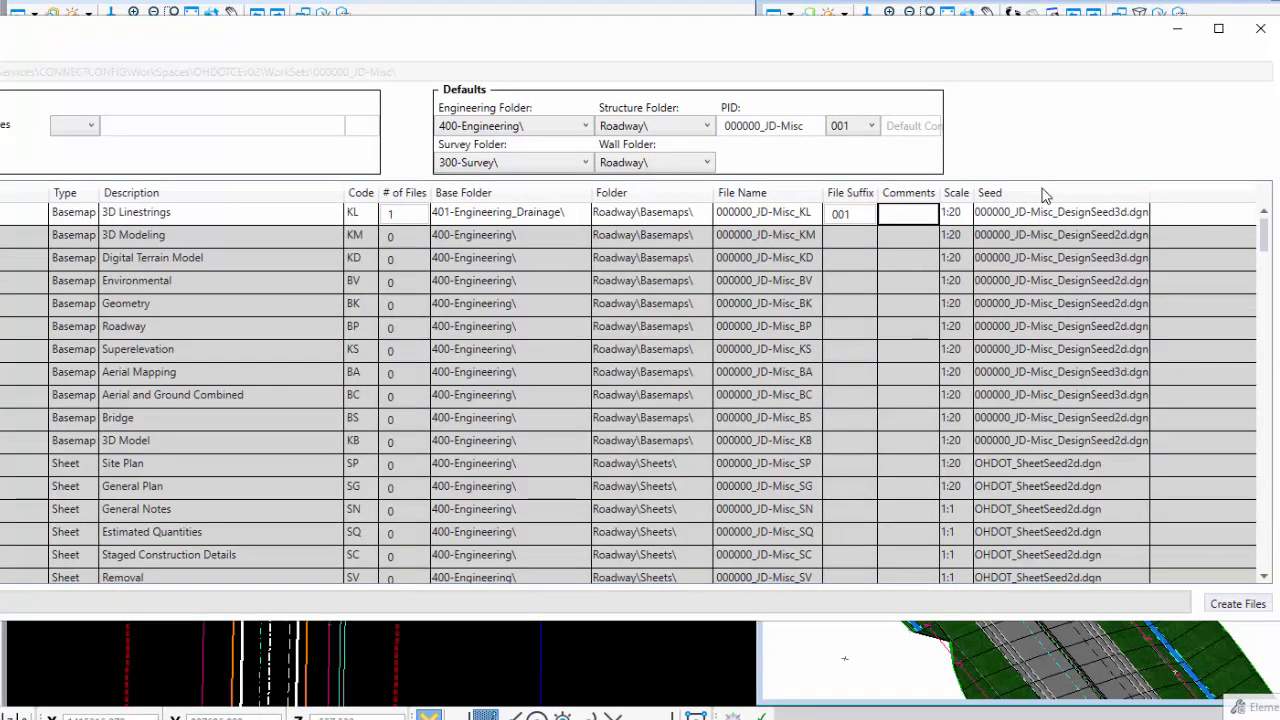
pyautogui.click(1218, 605)
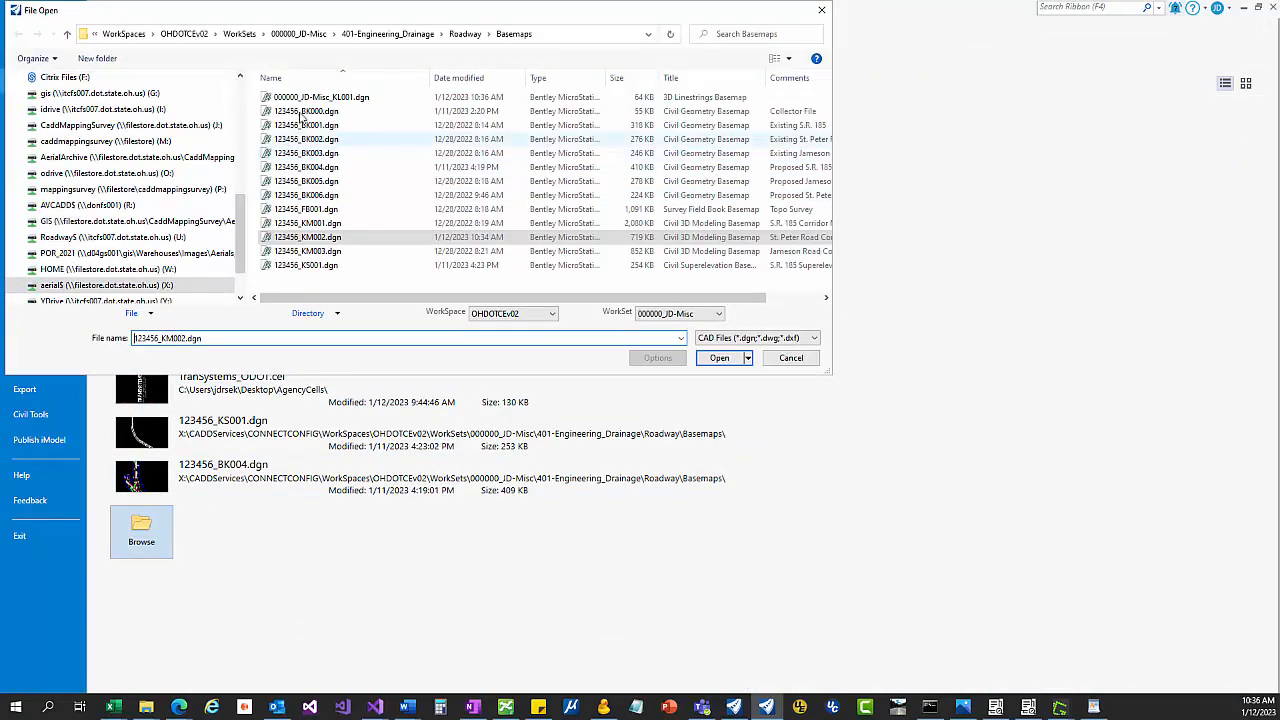
# Open 000000_JD-Misc_KL001.dgn from the Basemaps folder and bring up the References dialog
pyautogui.click(719, 357)
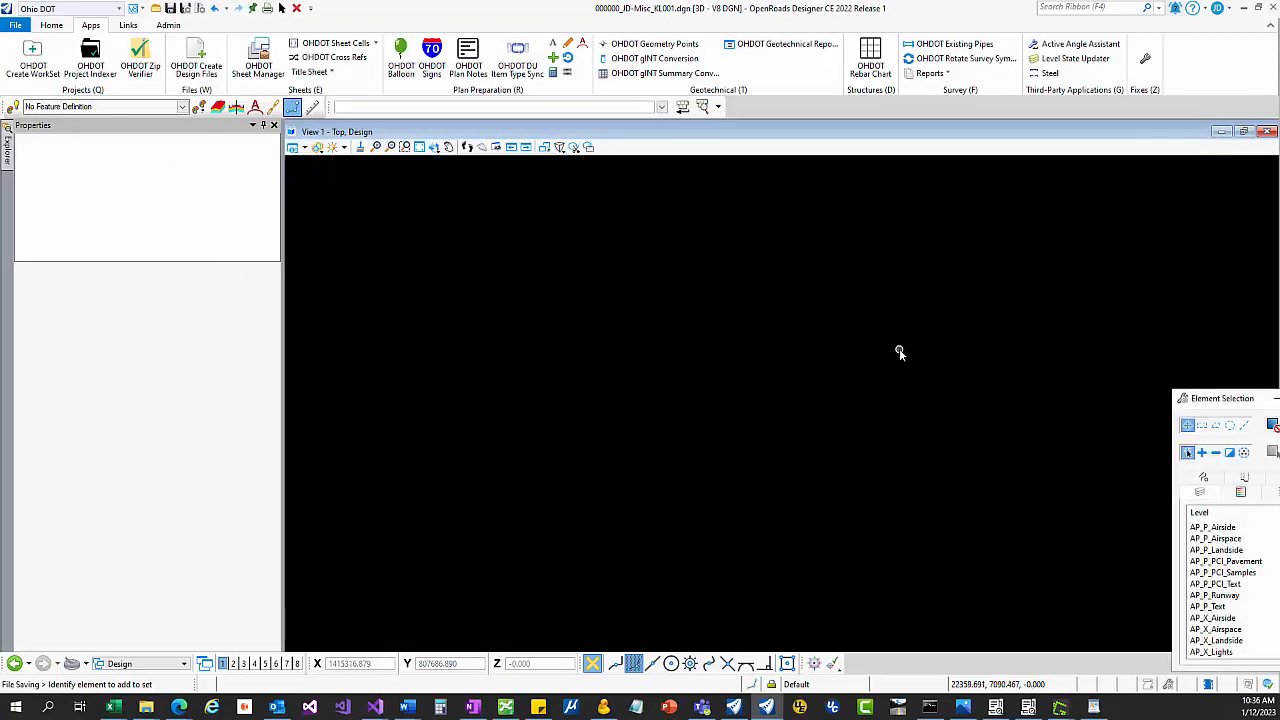
pyautogui.click(48, 25)
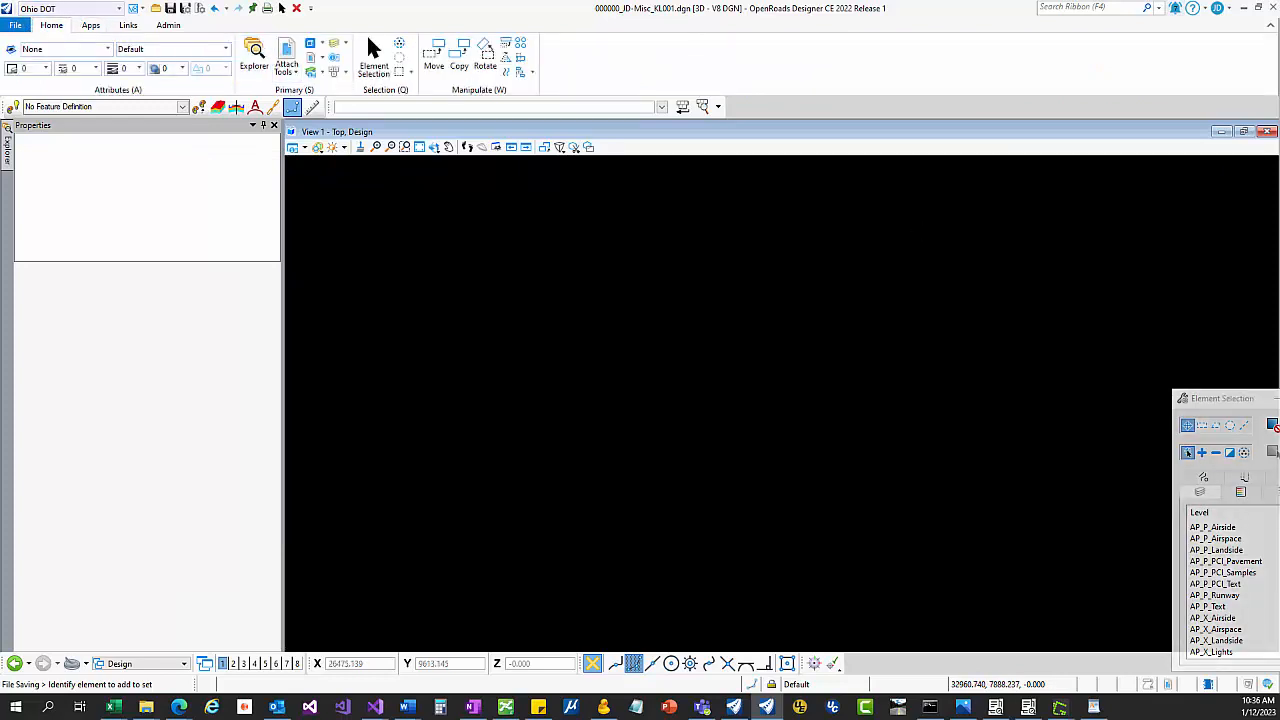
pyautogui.moveTo(1279, 150); pyautogui.dragTo(752, 222)
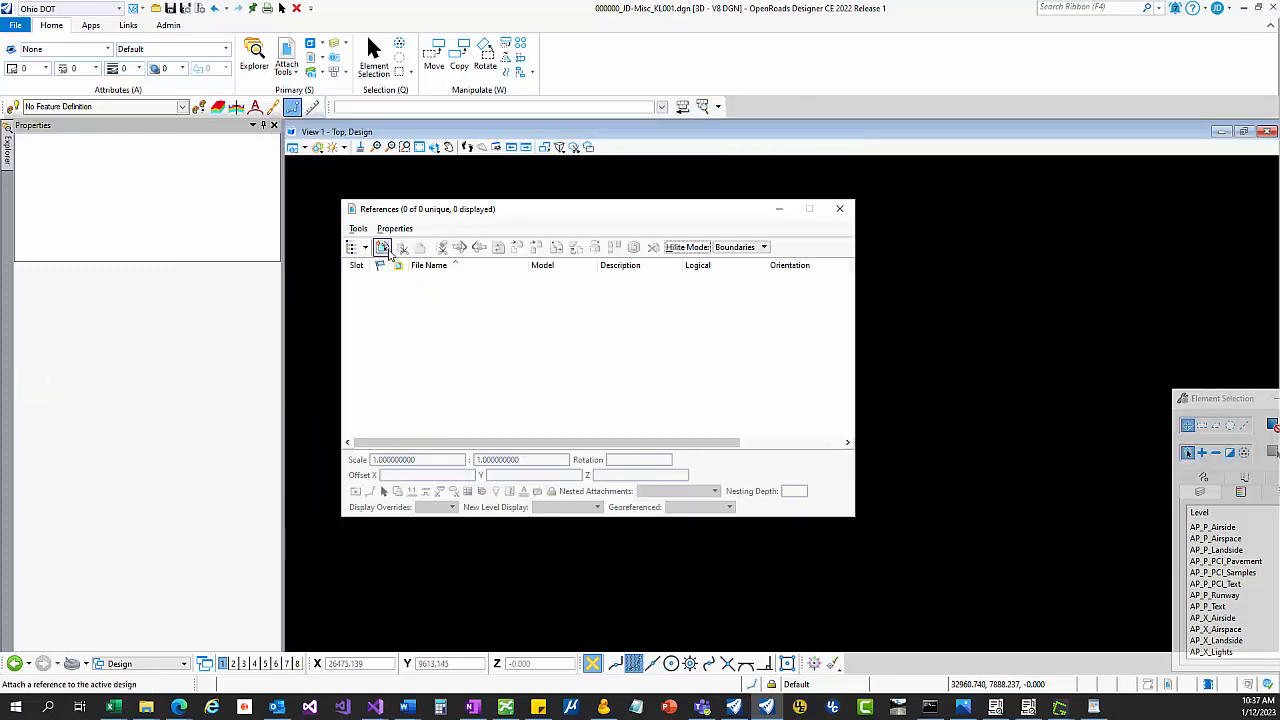
# Choose 123456_KM001.dgn, 123456_KM002.dgn and 123456_KM003.dgn from 401-Engineering_Drainage\Roadway\Basemaps as the reference files to attach
pyautogui.click(388, 252)
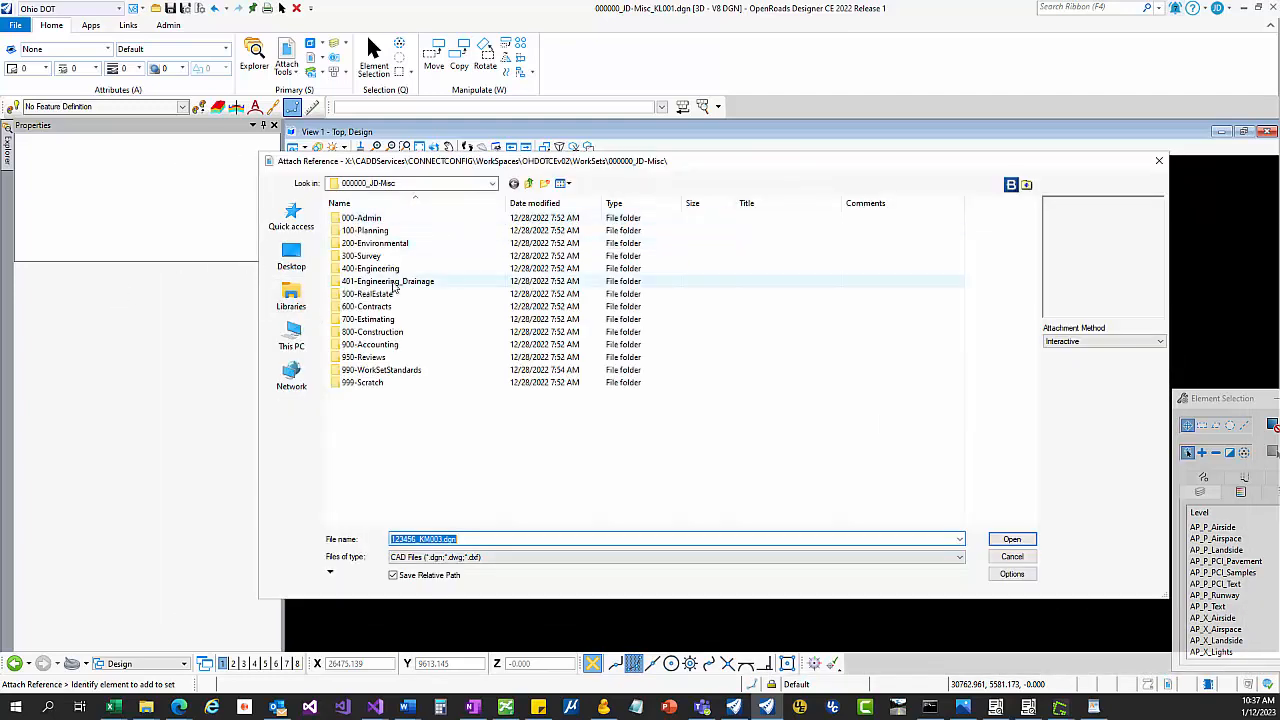
pyautogui.doubleClick(372, 282)
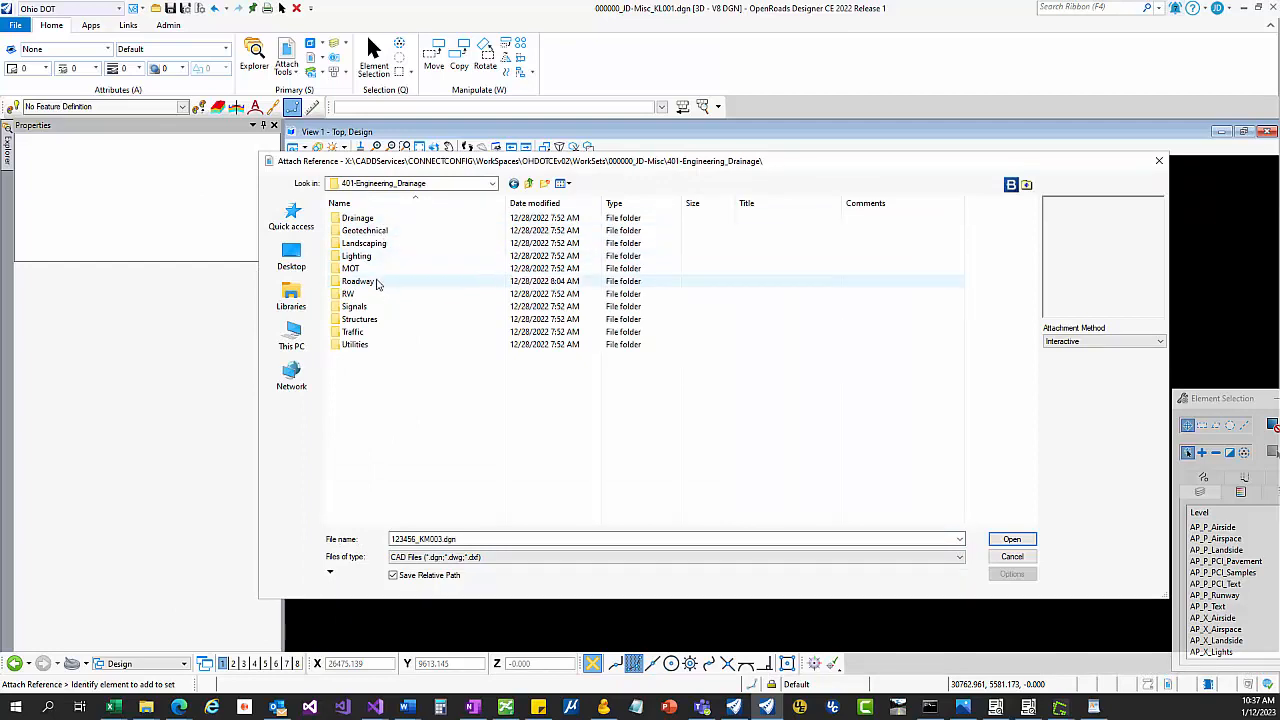
pyautogui.doubleClick(358, 281)
pyautogui.doubleClick(378, 222)
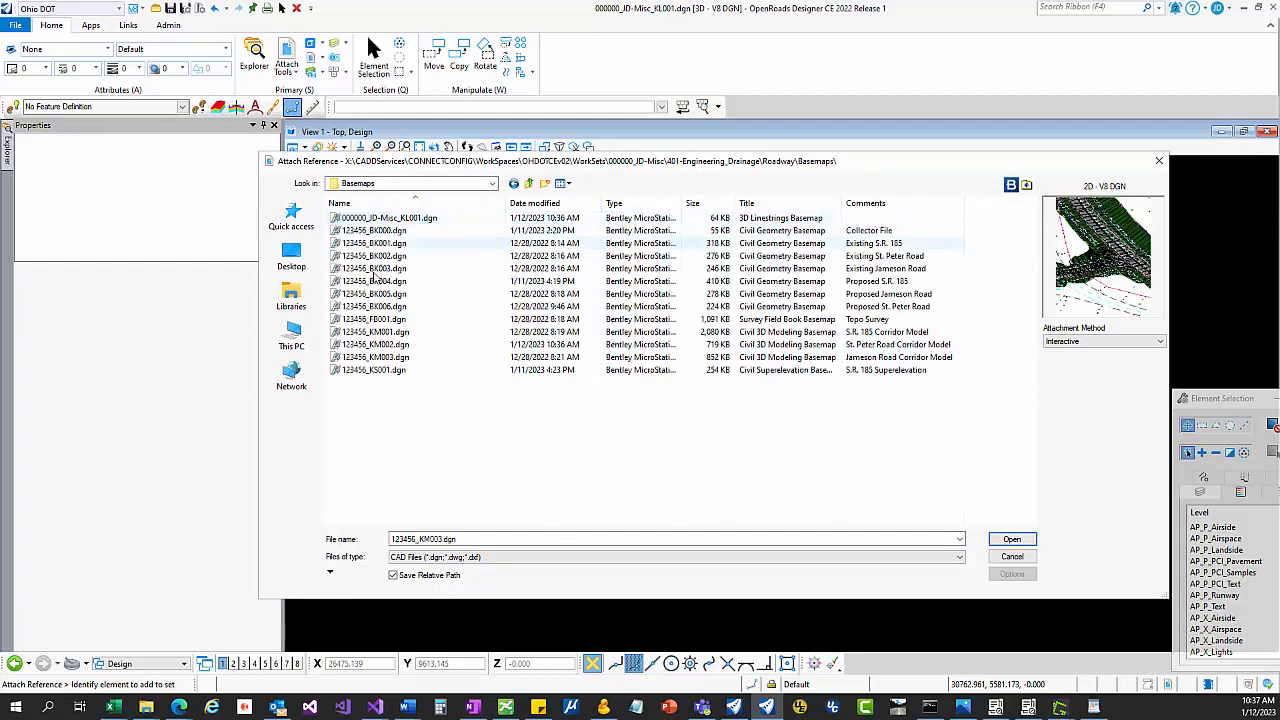
pyautogui.click(382, 333)
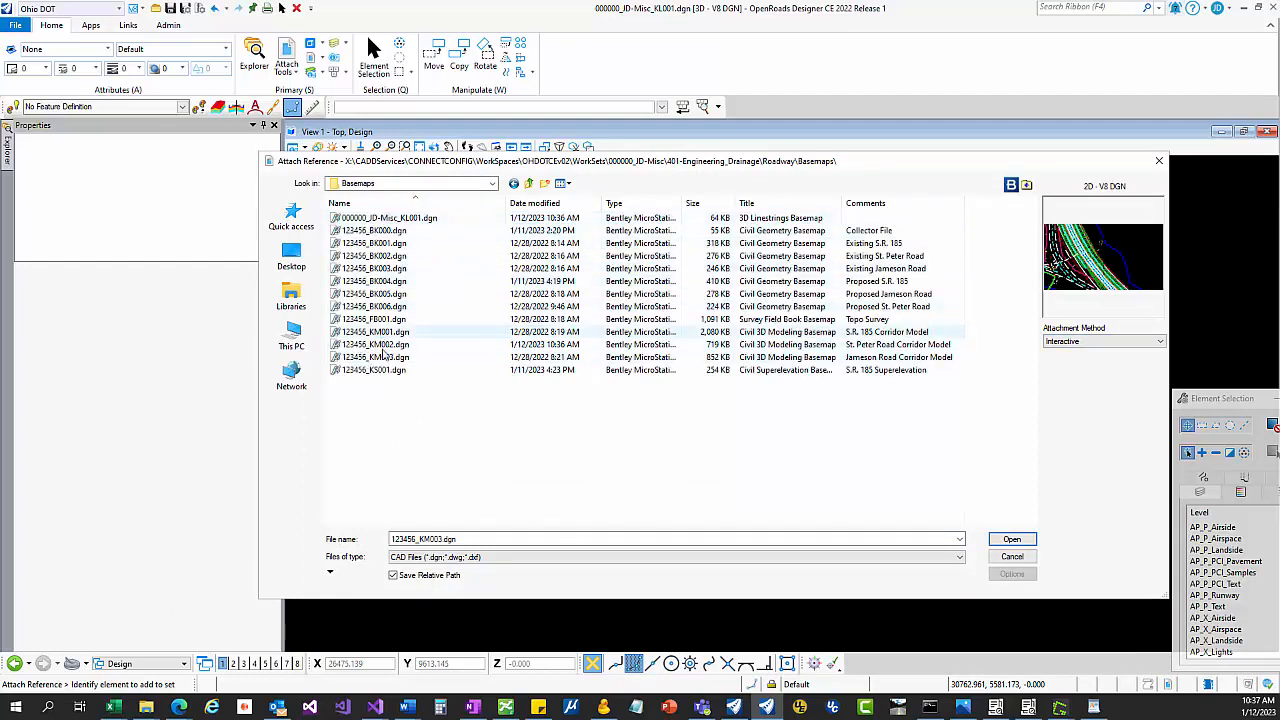
pyautogui.keyDown('shift'); pyautogui.click(387, 355); pyautogui.keyUp('shift')
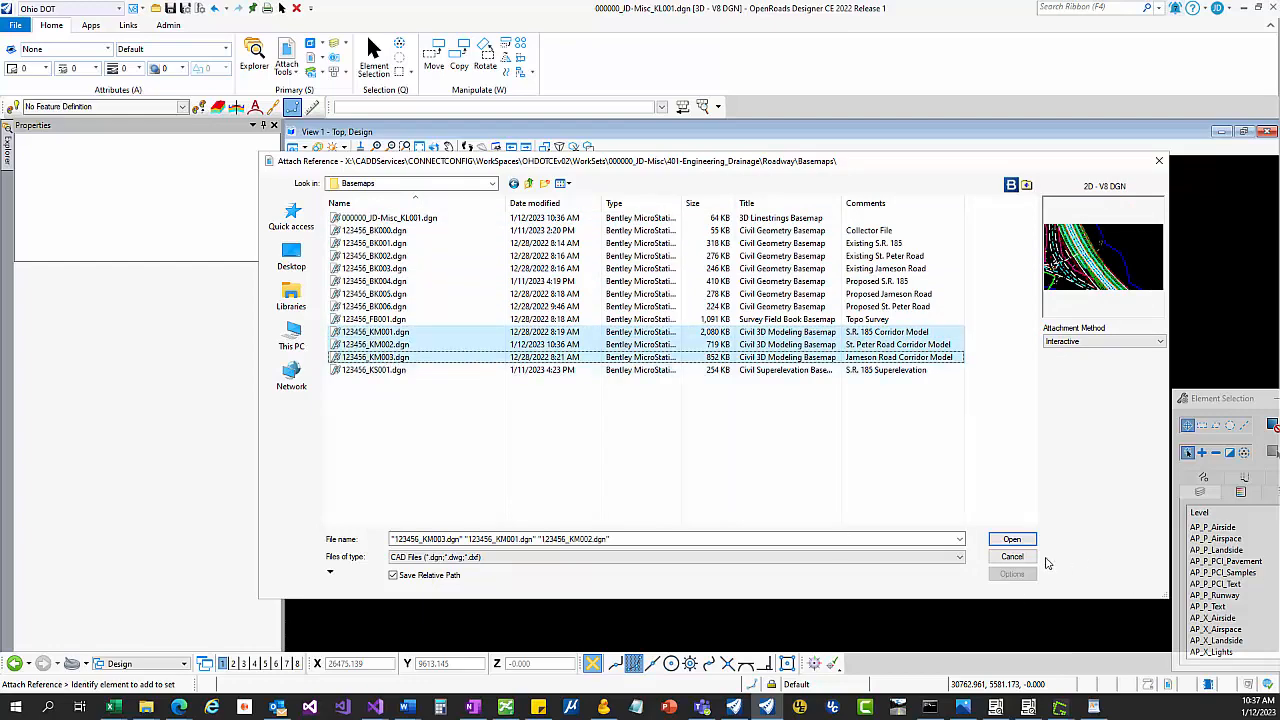
pyautogui.click(1031, 541)
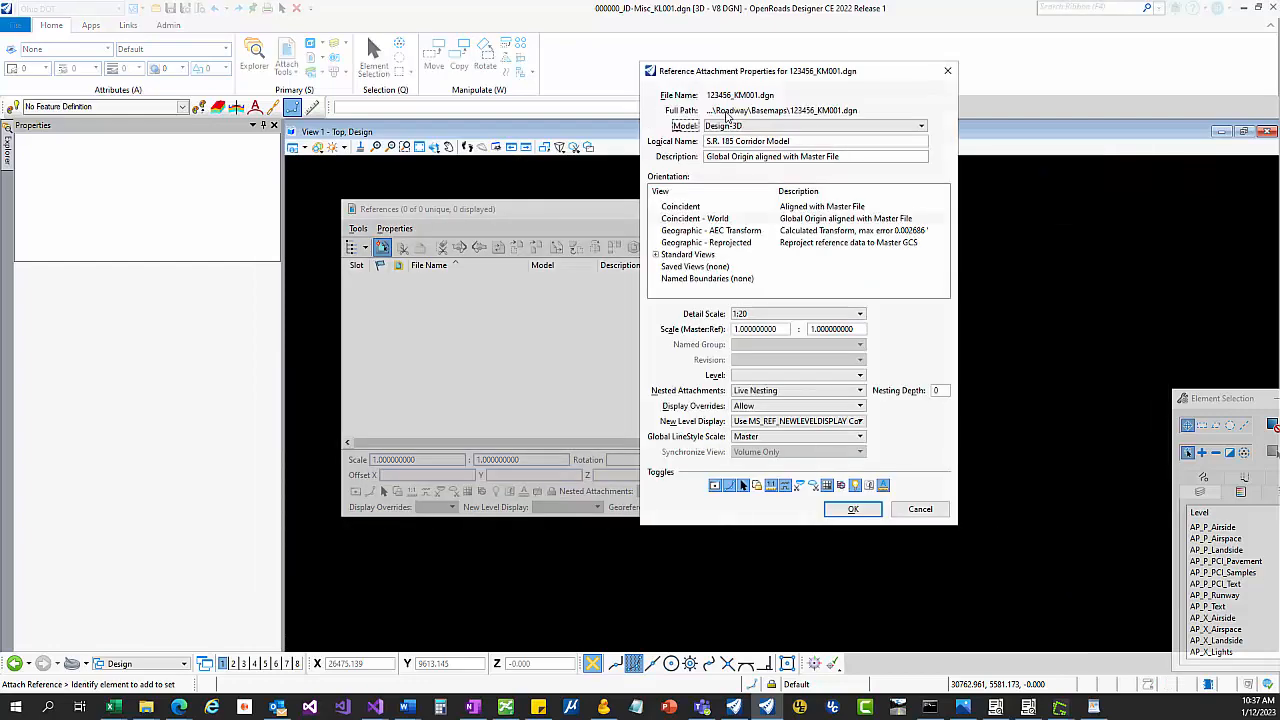
# Attach the Design-3D models of the three corridor files as references with Coincident - World orientation
pyautogui.click(753, 126)
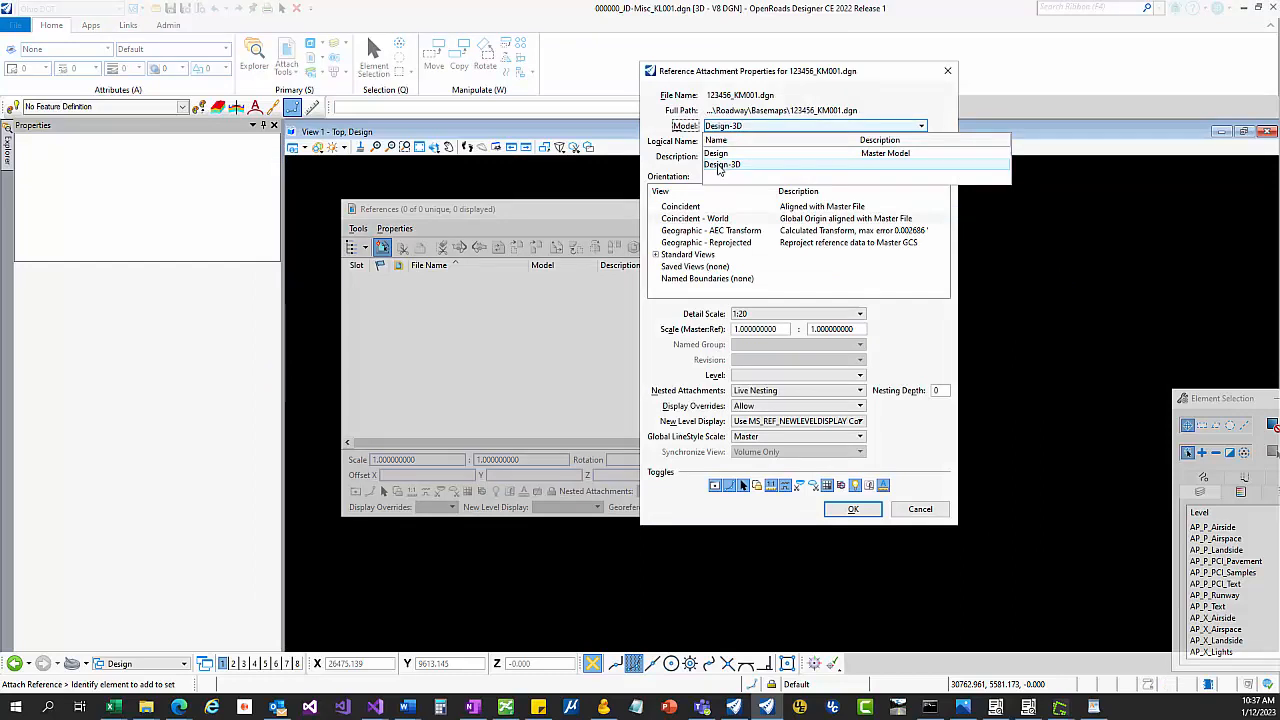
pyautogui.click(737, 163)
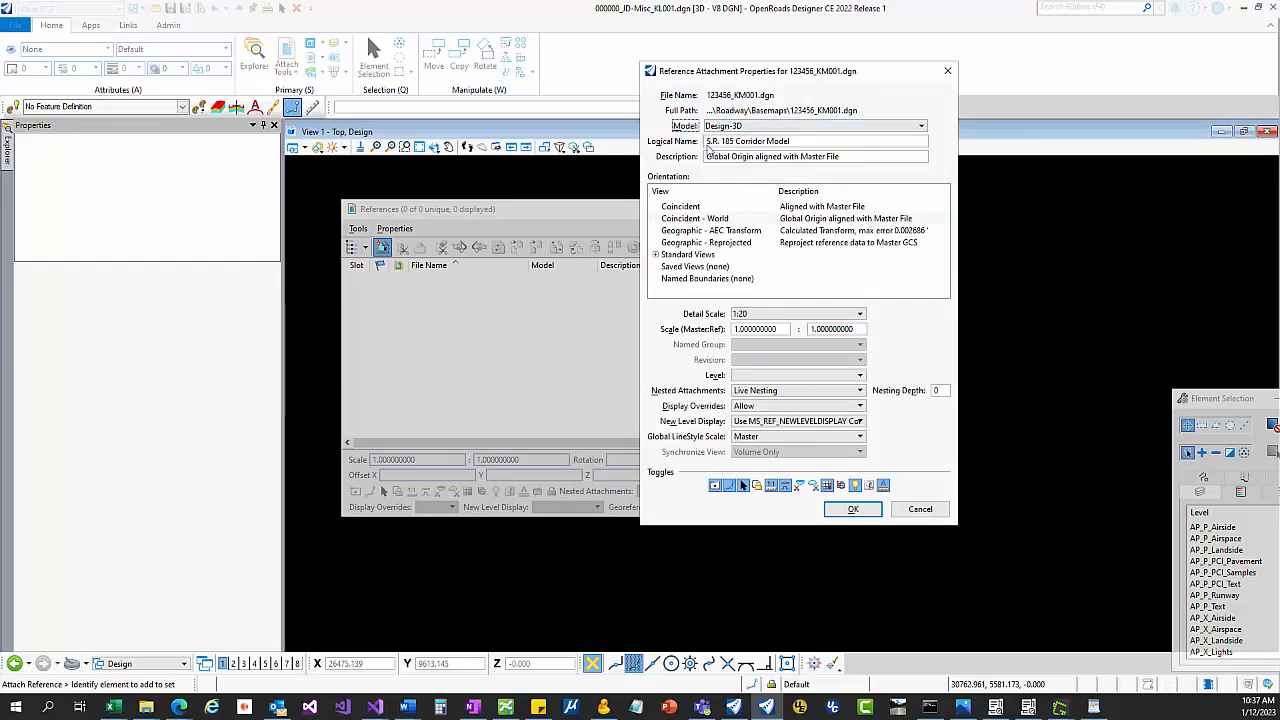
pyautogui.click(854, 511)
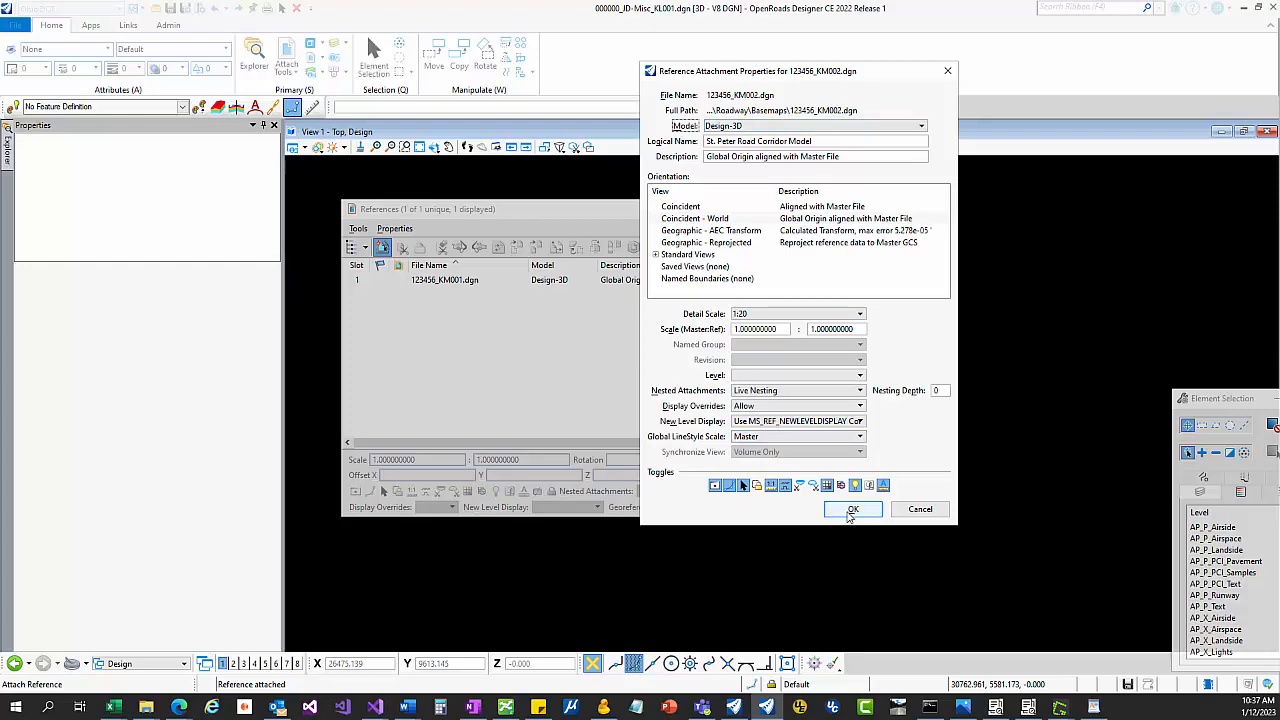
pyautogui.click(853, 509)
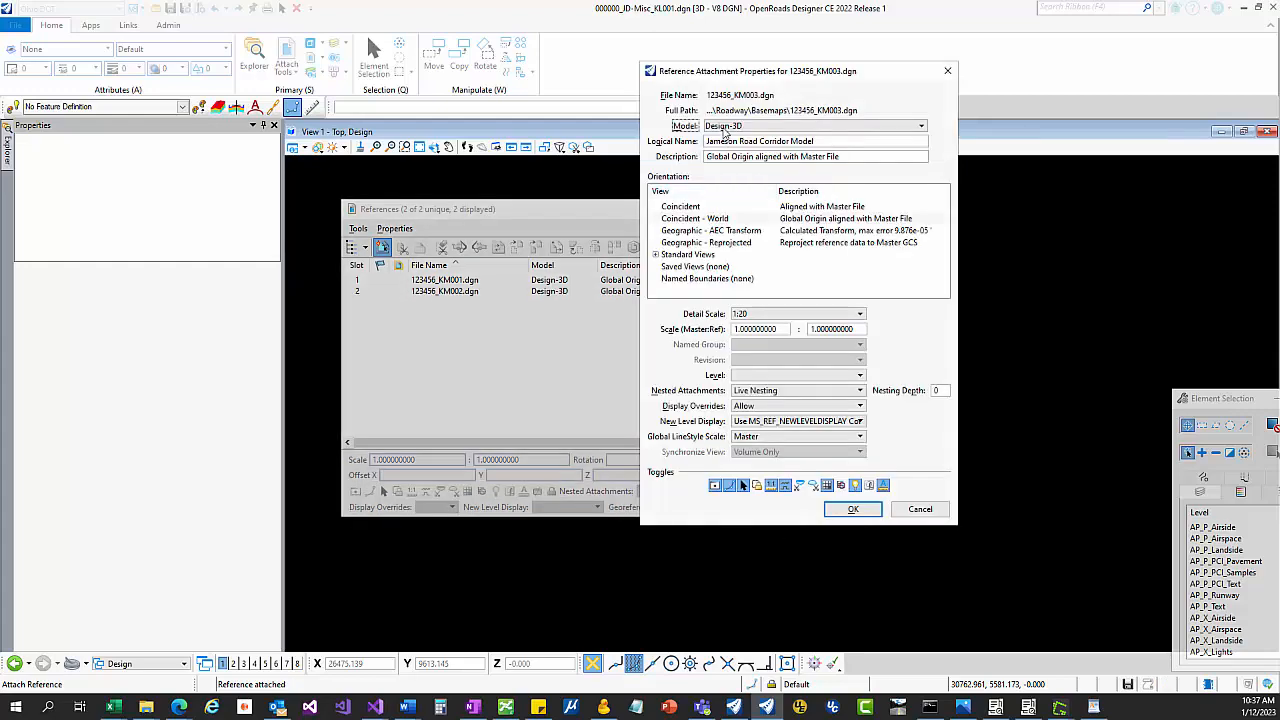
pyautogui.click(853, 509)
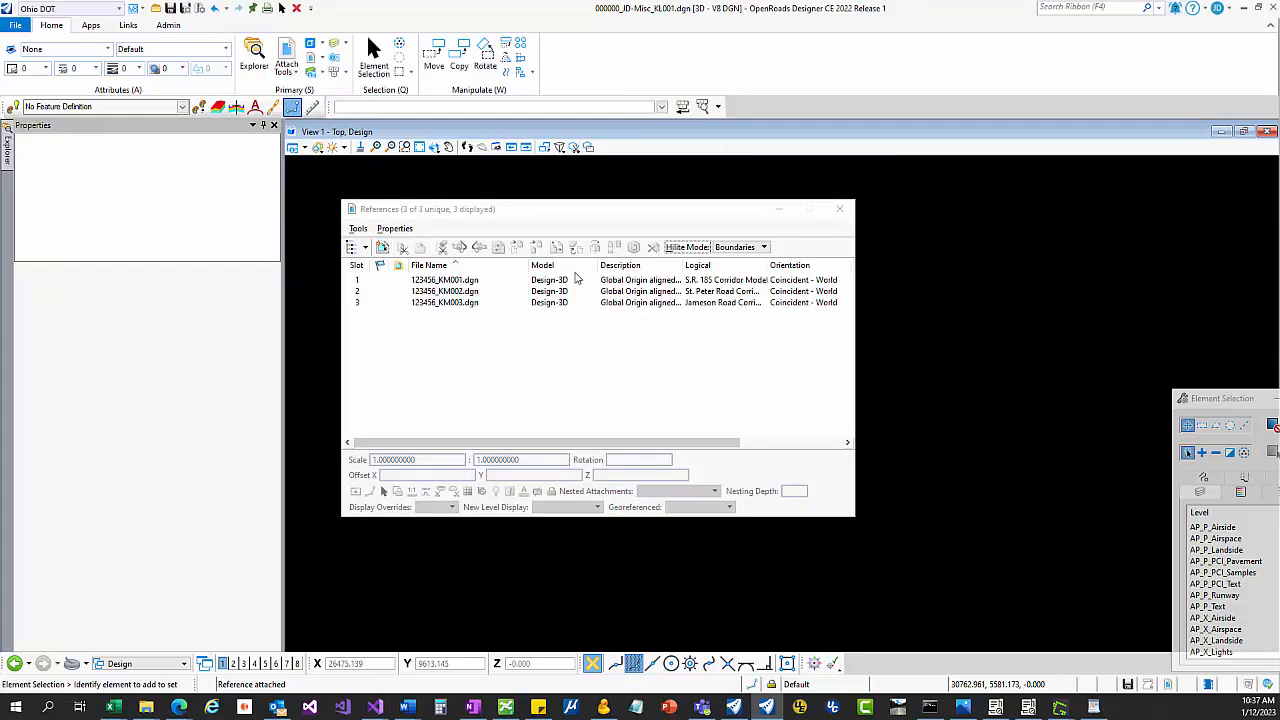
# Fit the view to the attached corridor models and close the References dialog
pyautogui.moveTo(836, 200); pyautogui.dragTo(1238, 171)
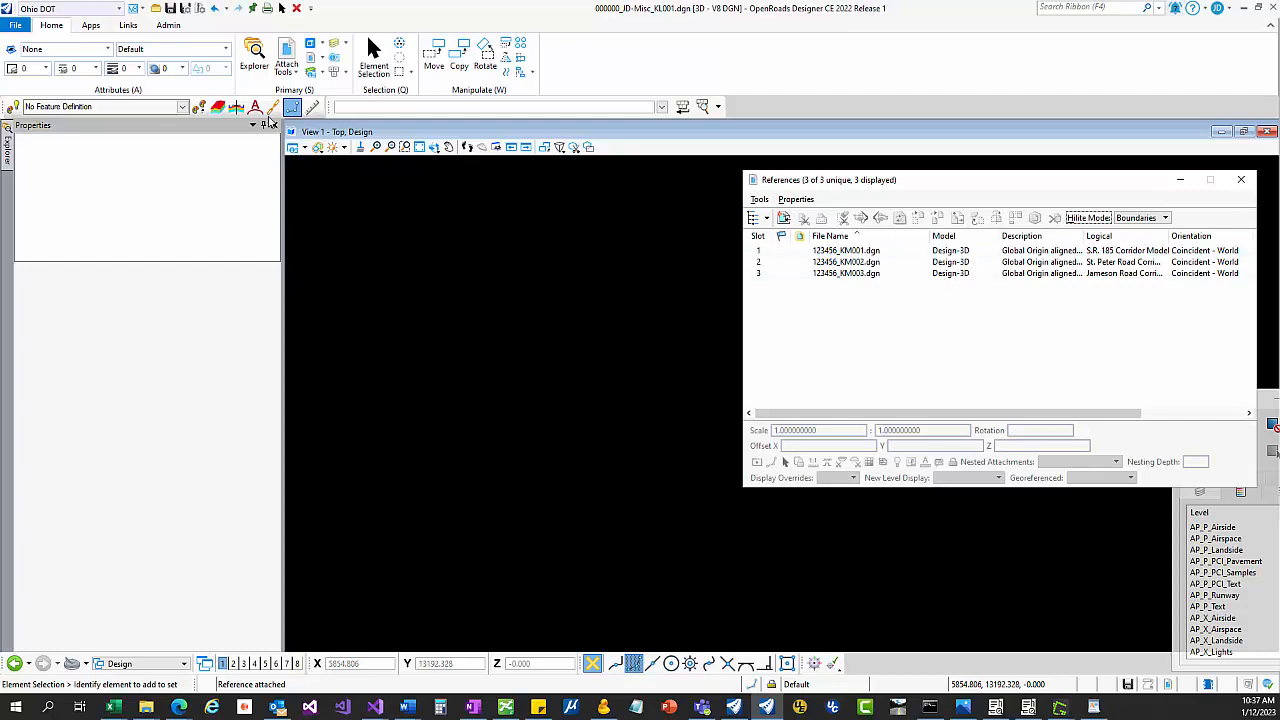
pyautogui.click(418, 148)
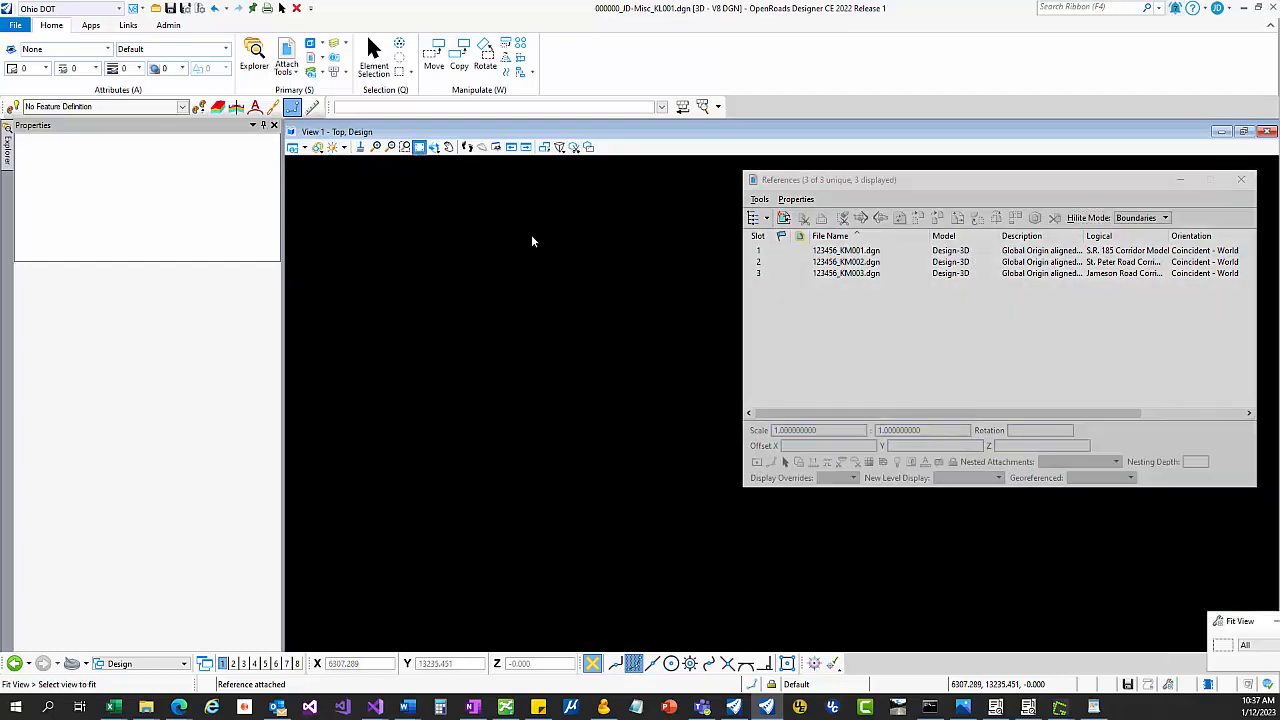
pyautogui.click(591, 257)
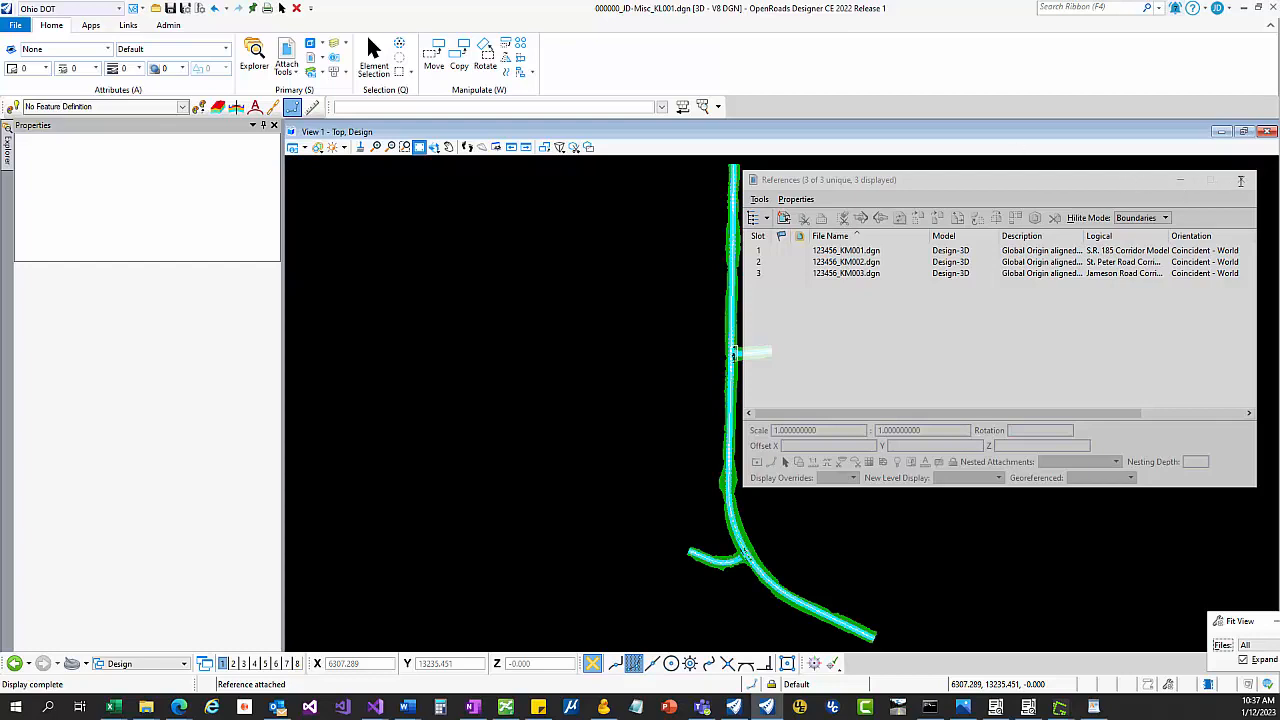
pyautogui.click(1240, 180)
pyautogui.scroll(2, 700, 424)
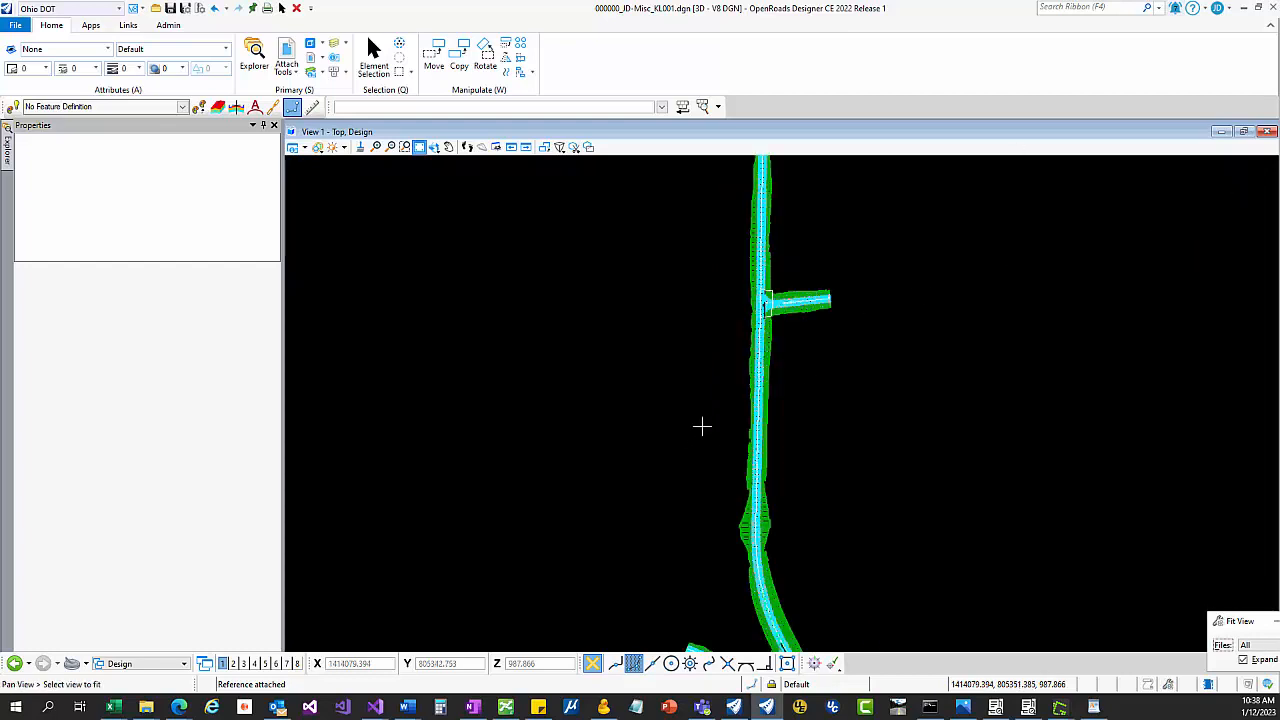
pyautogui.moveTo(702, 426); pyautogui.dragTo(602, 276, button='middle')
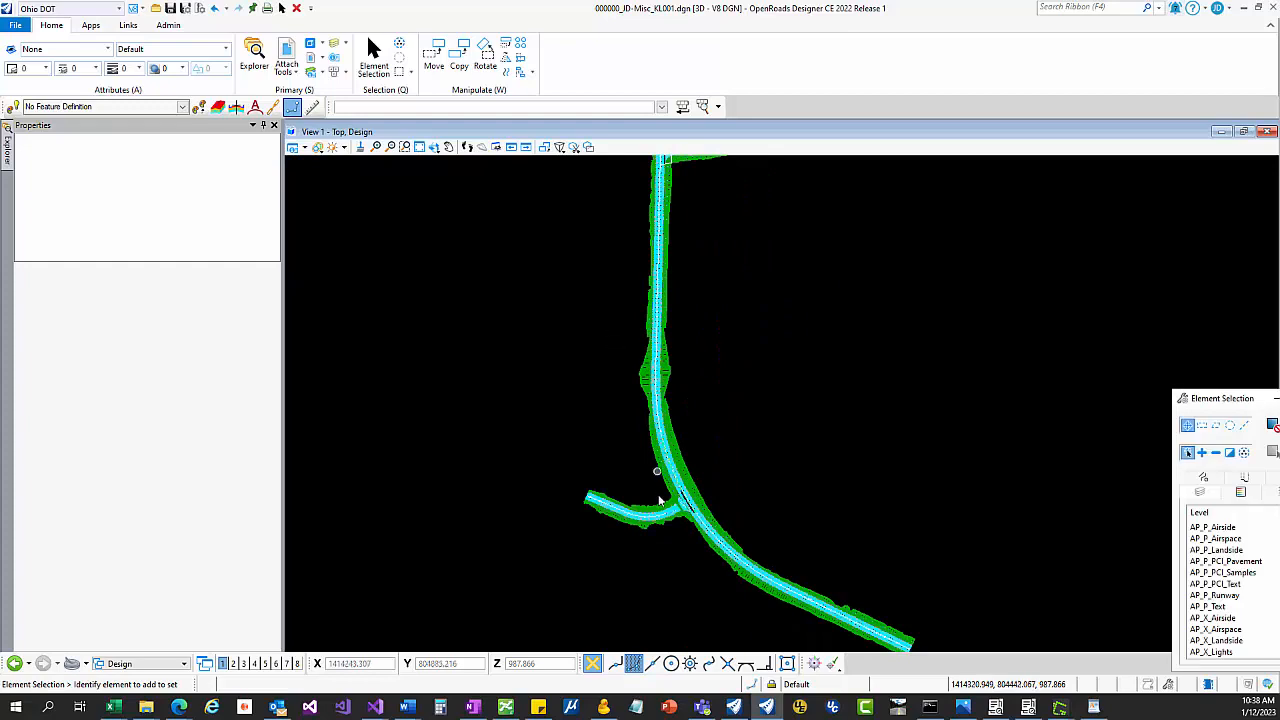
pyautogui.scroll(2, 694, 529)
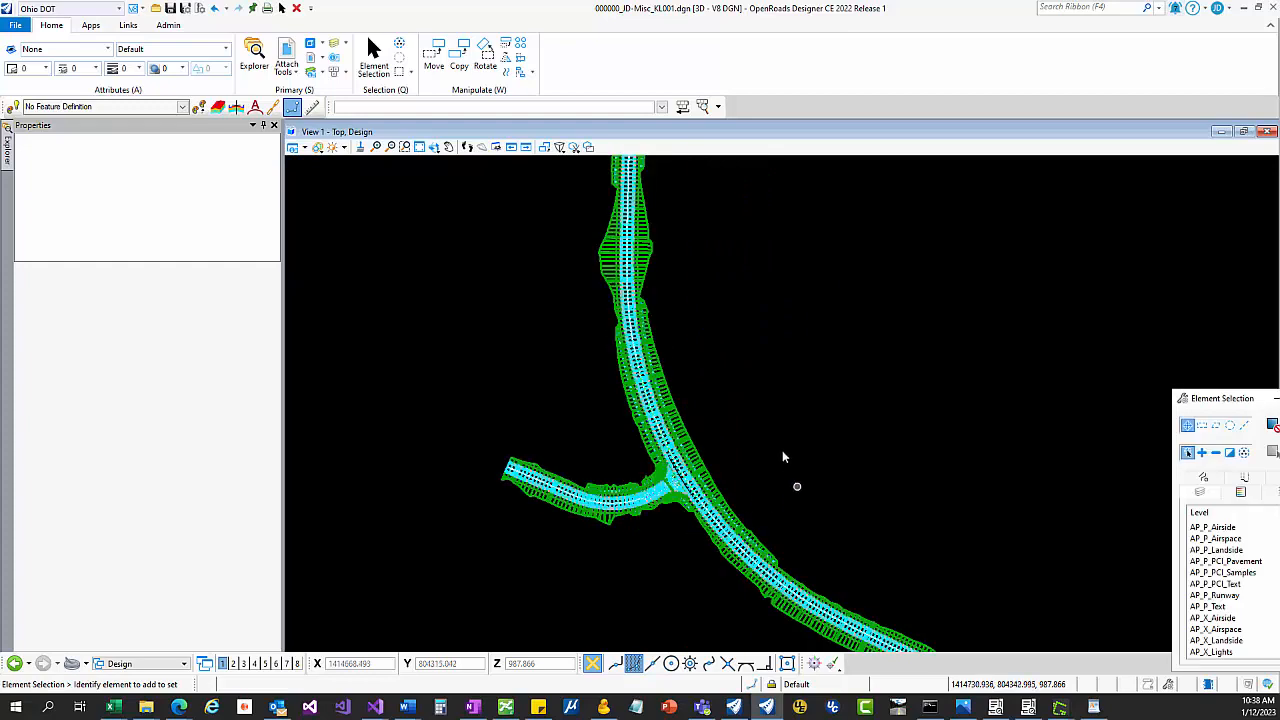
pyautogui.moveTo(797, 486); pyautogui.dragTo(781, 451, button='middle')
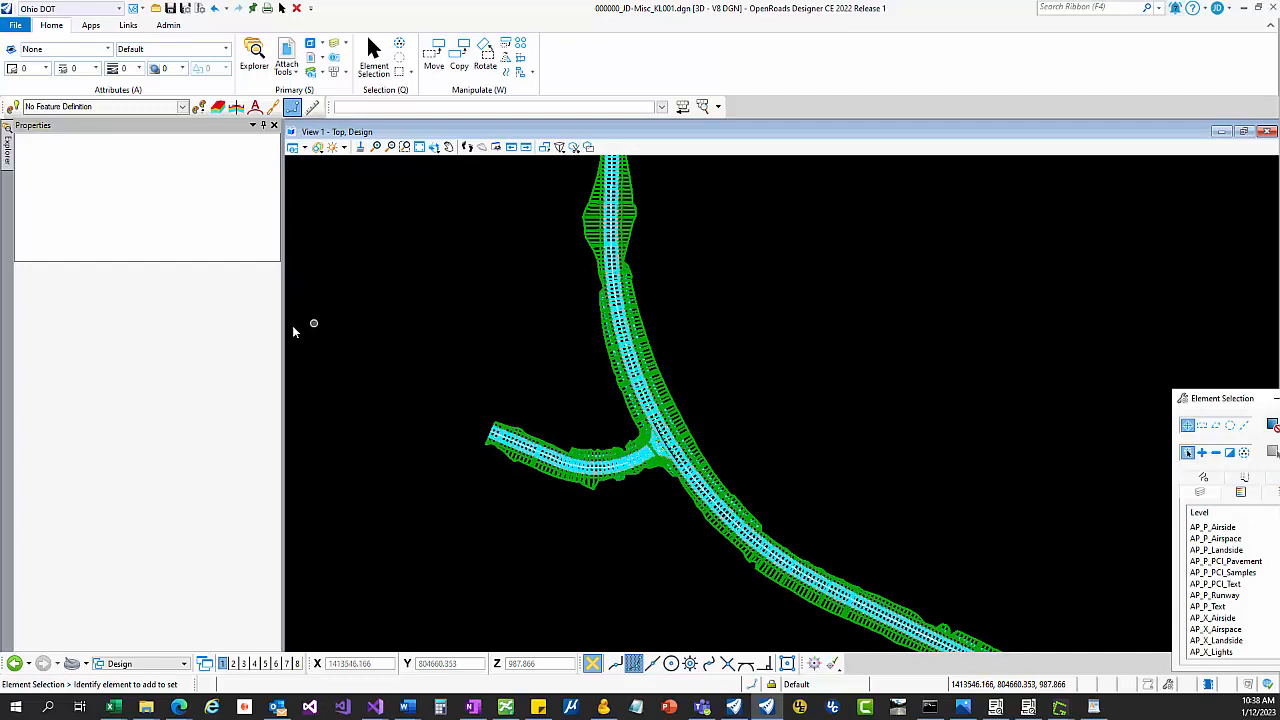
# Turn off the six levels from MD_P_Surface_Finished_Grade through MD_P_Surface_Aggregate_Base for the master file and its references in View 1
pyautogui.click(332, 48)
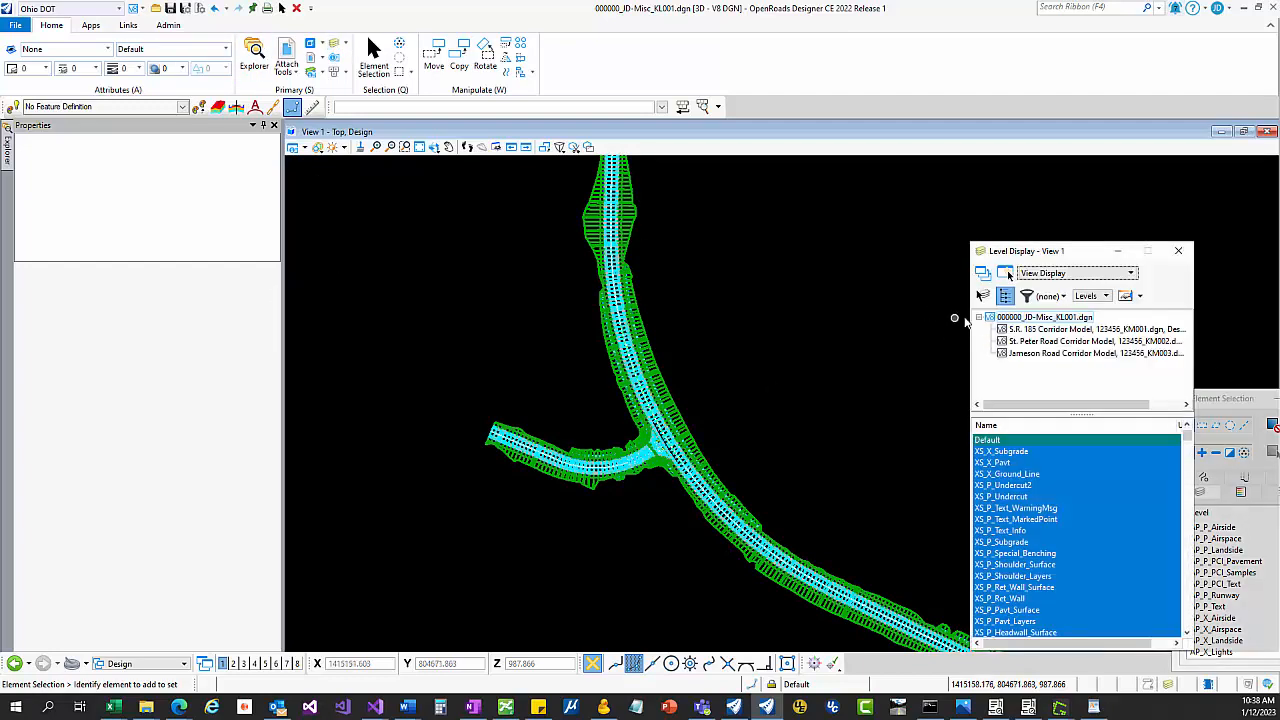
pyautogui.click(979, 317)
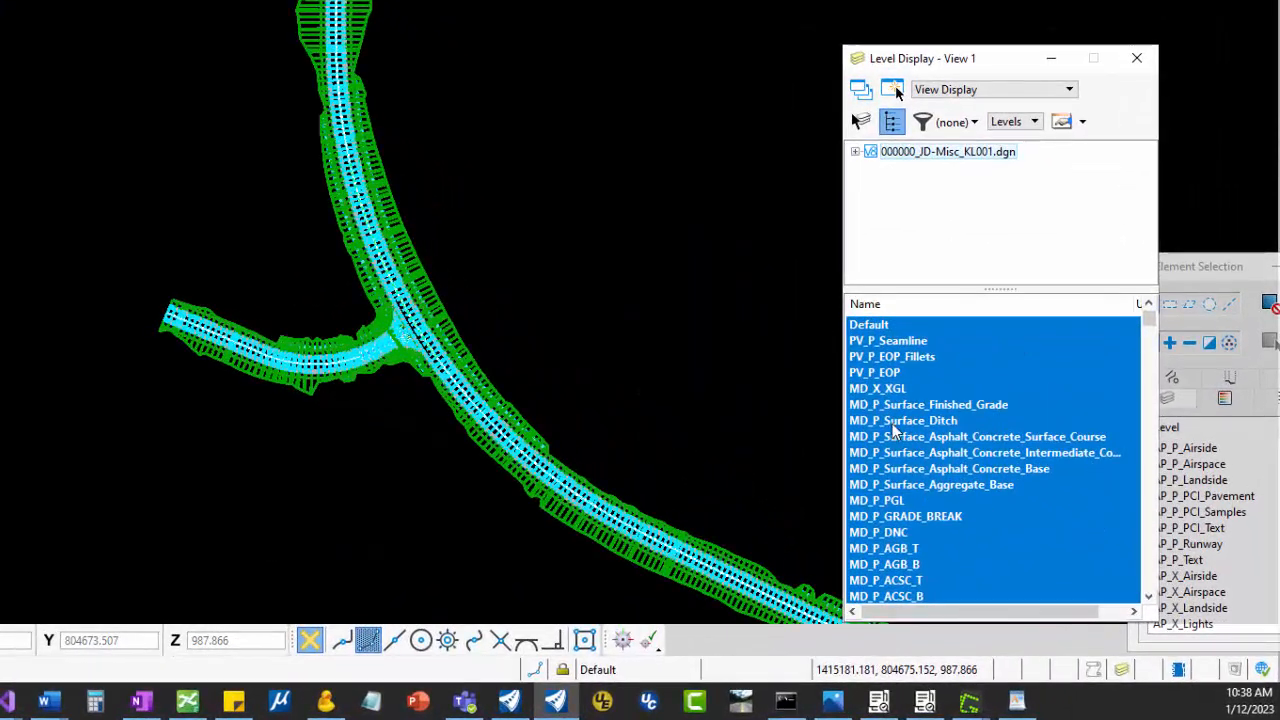
pyautogui.moveTo(902, 406); pyautogui.dragTo(926, 480)
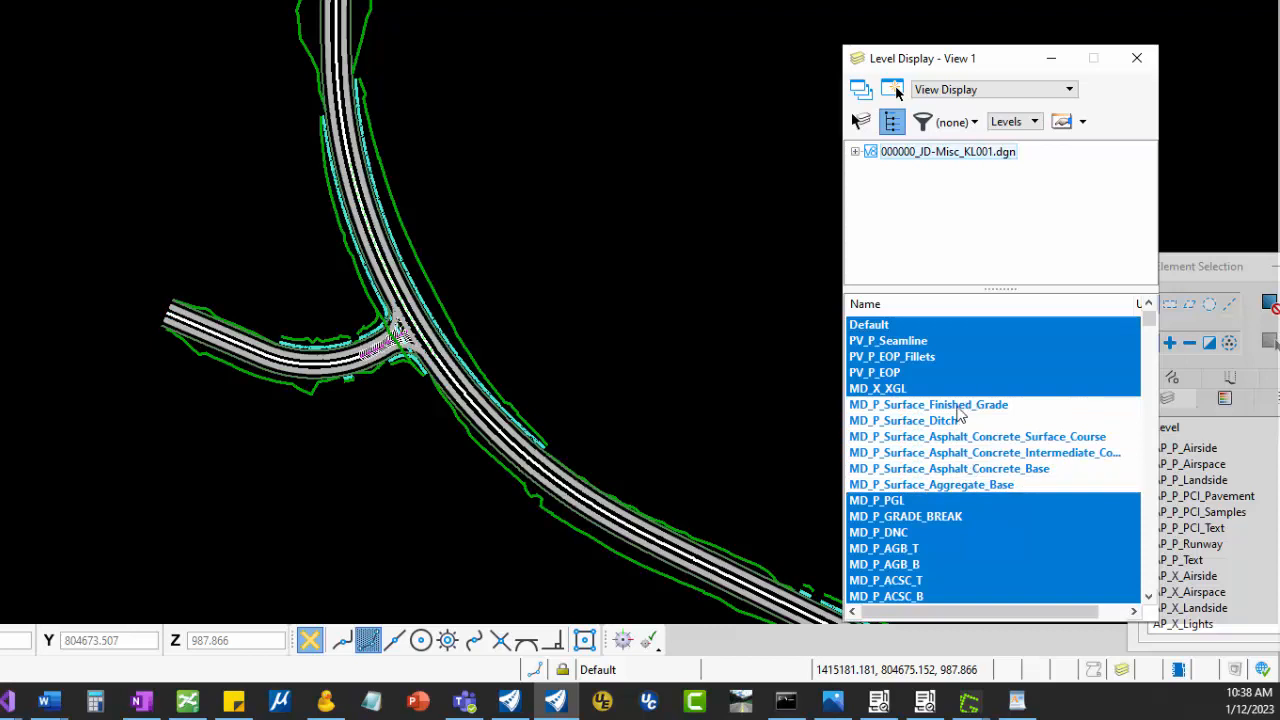
# Turn off the seven DT levels from DT_X_Contour_Minor through DT_P_Break_Line for the master file and its references
pyautogui.scroll(-1, 970, 445)
pyautogui.scroll(1, 970, 441)
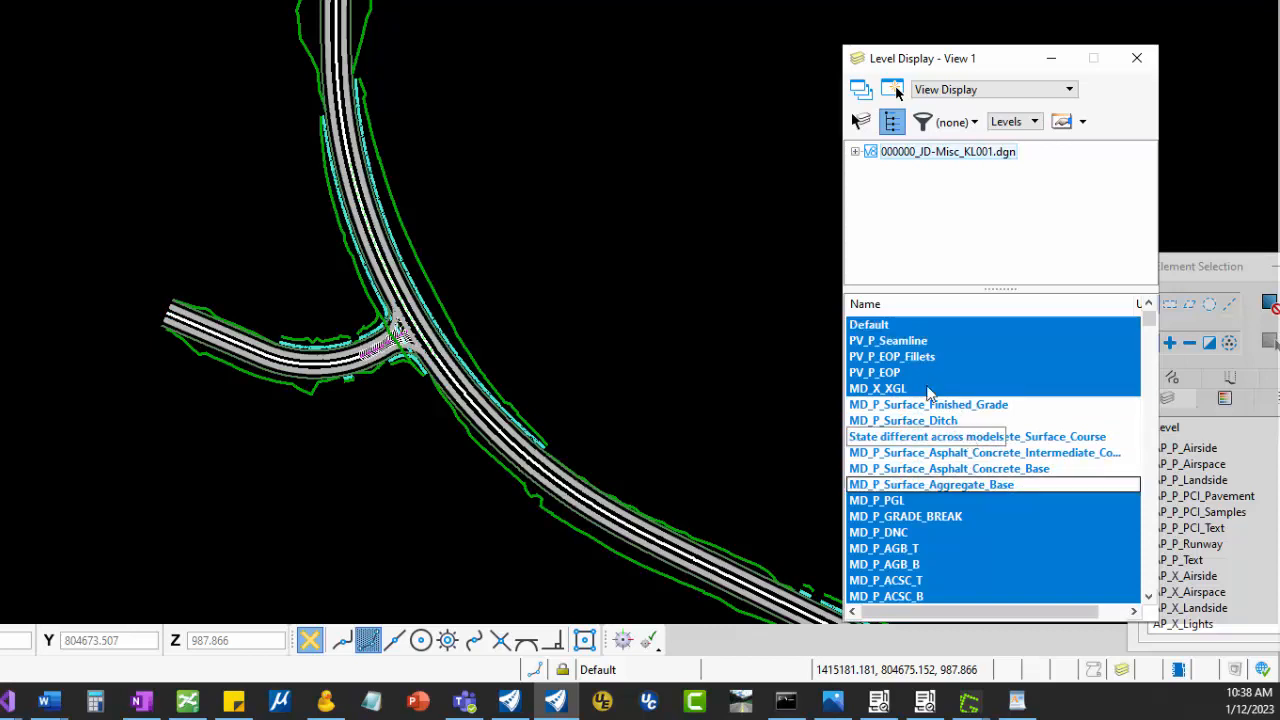
pyautogui.scroll(-1, 1038, 443)
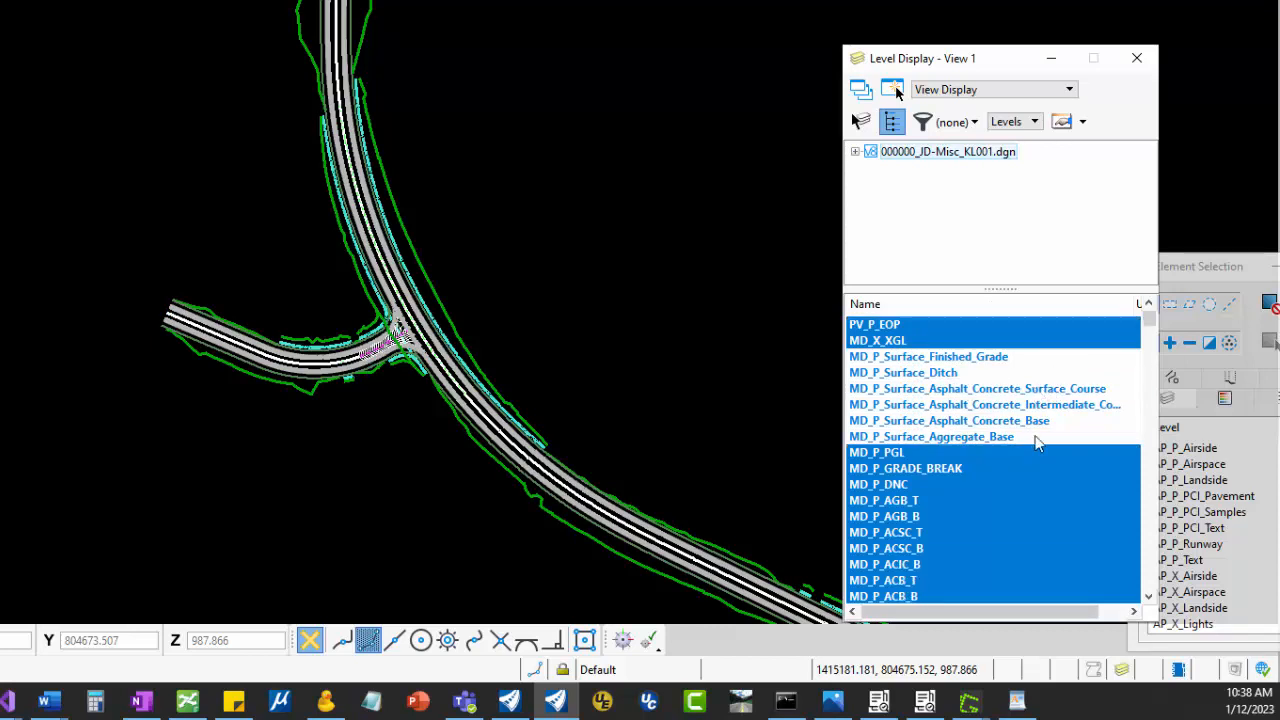
pyautogui.scroll(-1, 1038, 443)
pyautogui.scroll(-3, 1037, 443)
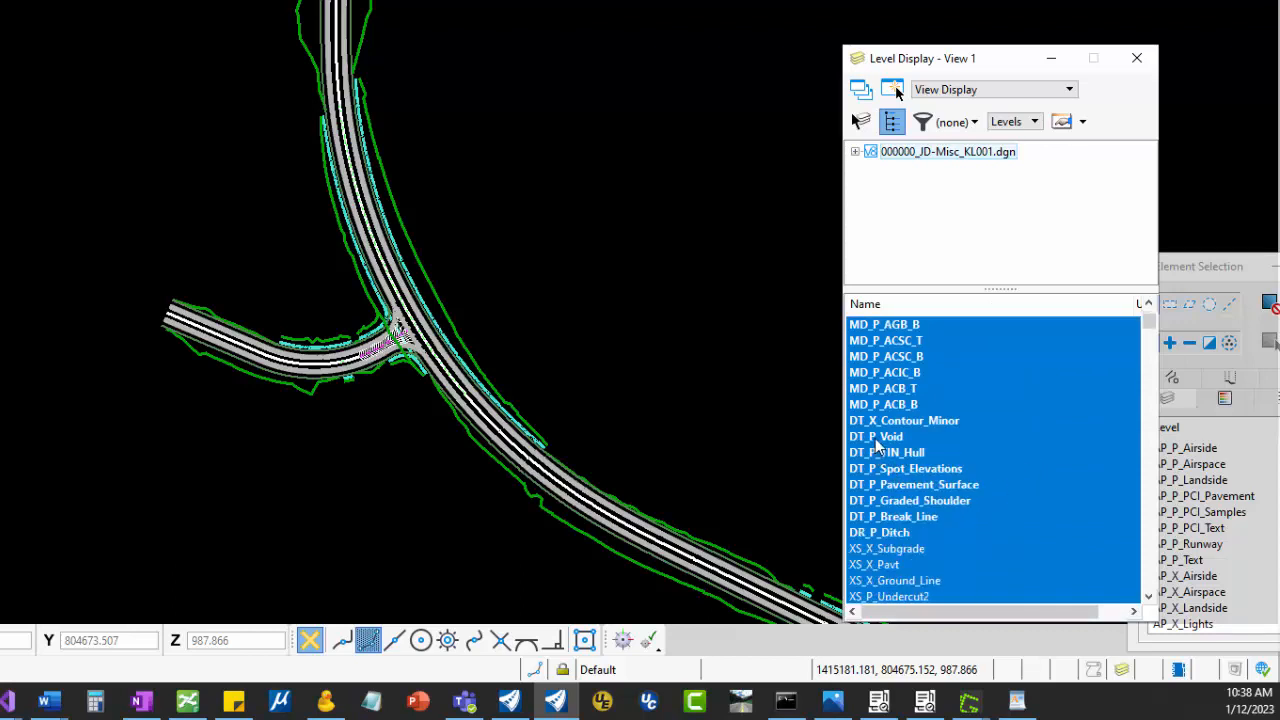
pyautogui.moveTo(877, 444); pyautogui.dragTo(897, 517)
pyautogui.click(890, 421)
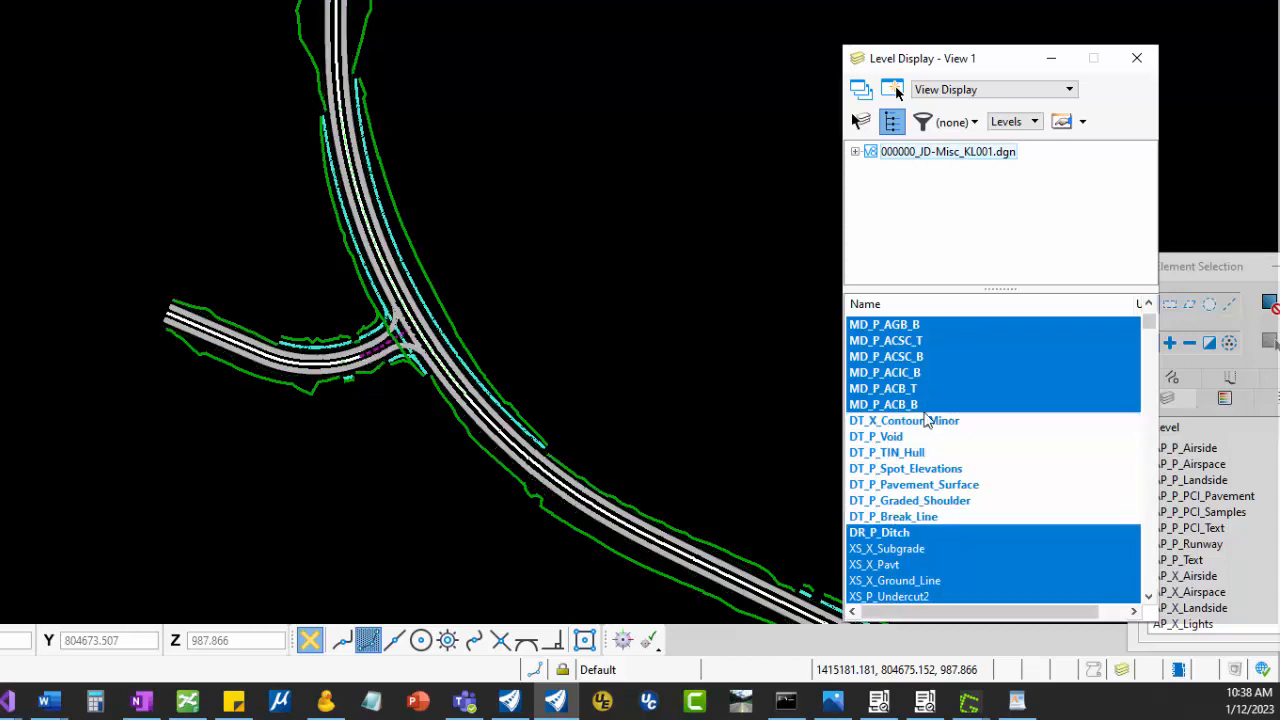
# Turn off the levels MD_P_ACSC_B, MD_P_ACIC_B, MD_P_ACB_T, MD_P_ACB_B, MD_P_AGB_T and MD_P_DNC in View 1
pyautogui.scroll(2, 924, 430)
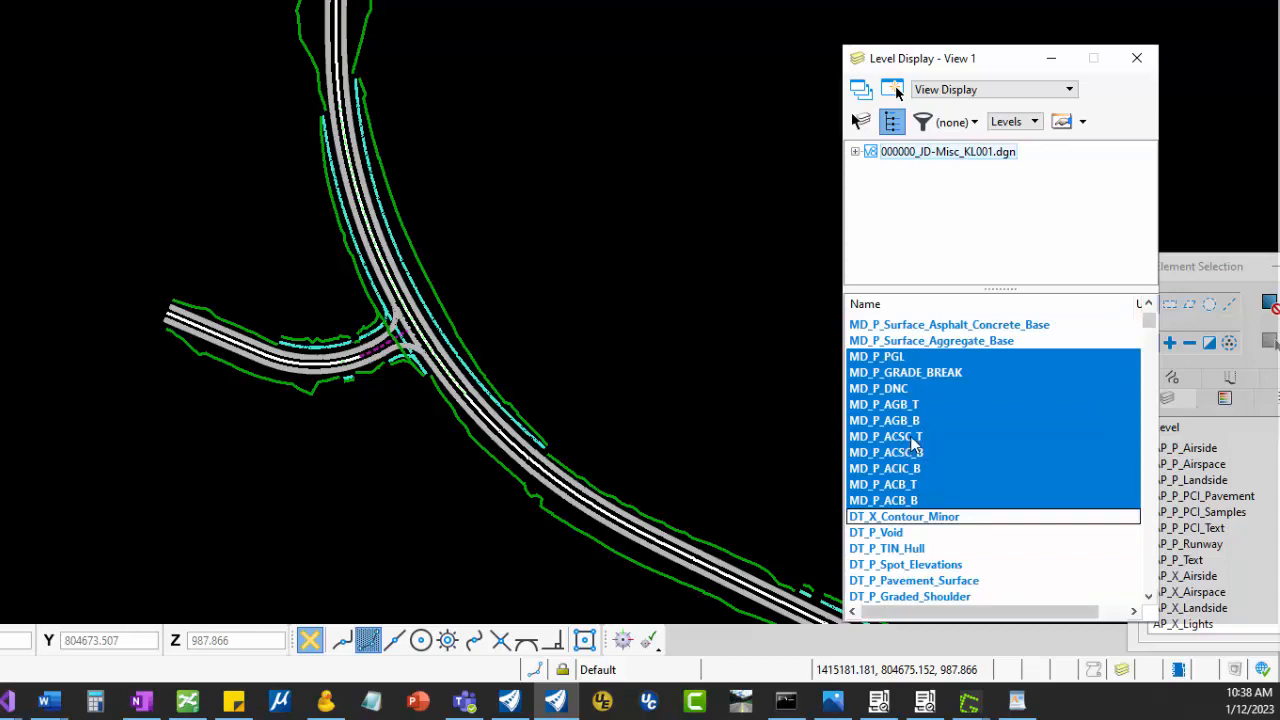
pyautogui.keyDown('ctrl'); pyautogui.click(920, 454); pyautogui.keyUp('ctrl')
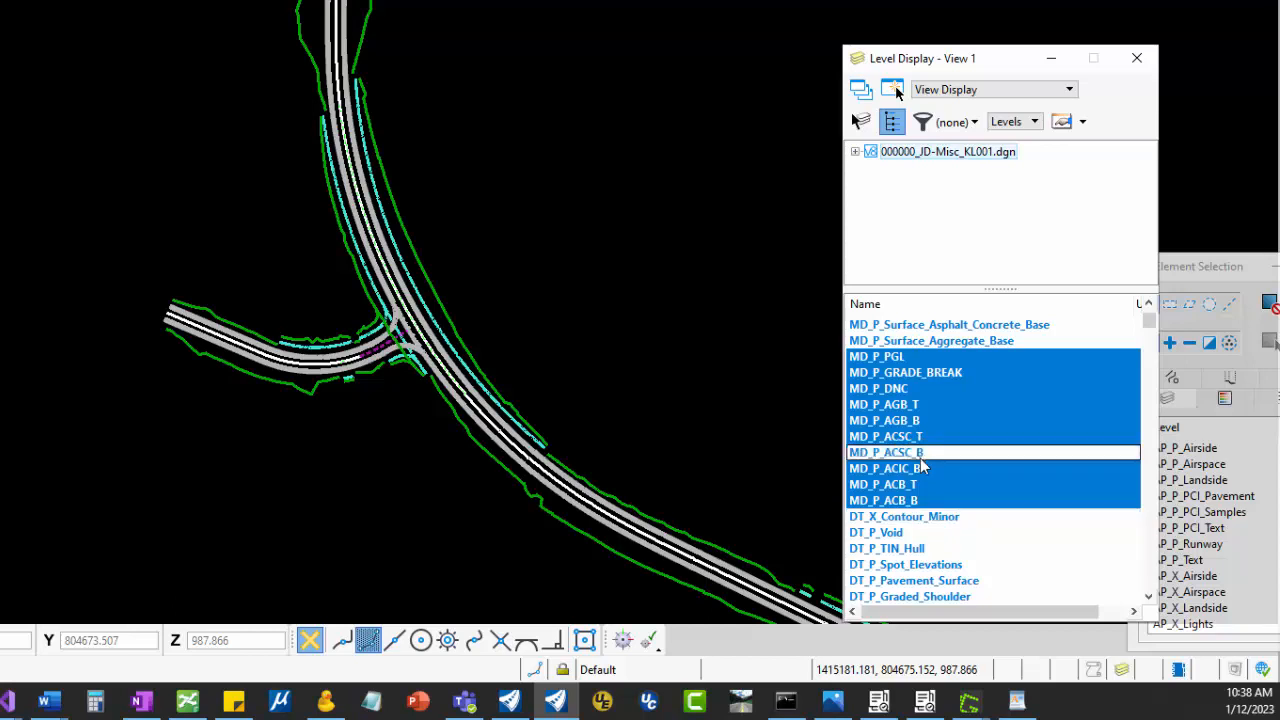
pyautogui.keyDown('ctrl'); pyautogui.click(925, 469); pyautogui.keyUp('ctrl')
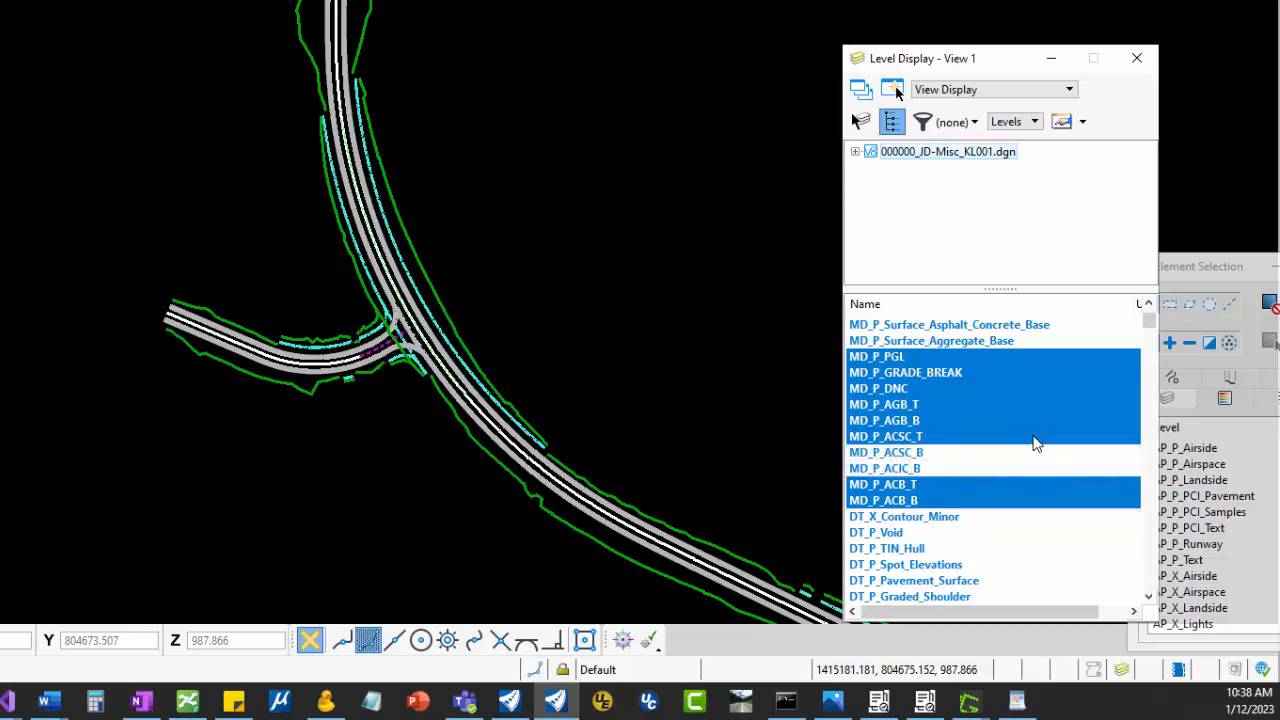
pyautogui.keyDown('ctrl'); pyautogui.click(905, 486); pyautogui.keyUp('ctrl')
pyautogui.keyDown('ctrl'); pyautogui.click(908, 502); pyautogui.keyUp('ctrl')
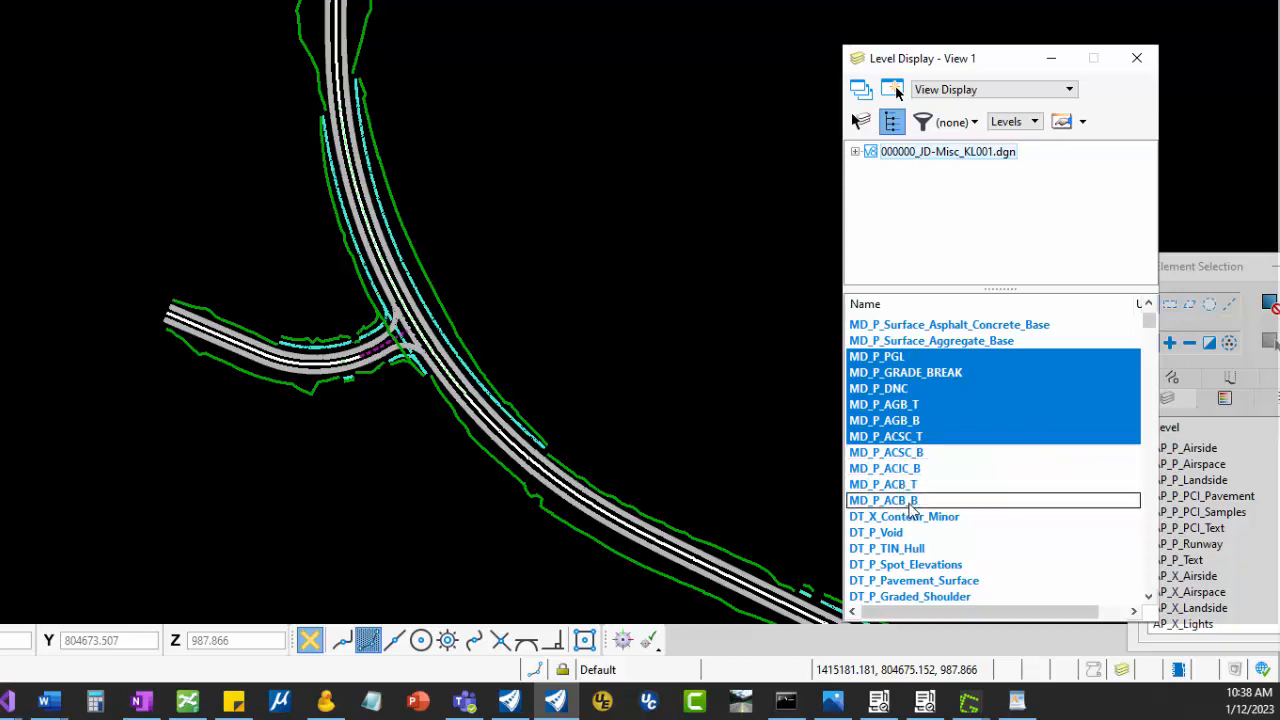
pyautogui.keyDown('ctrl'); pyautogui.click(913, 407); pyautogui.keyUp('ctrl')
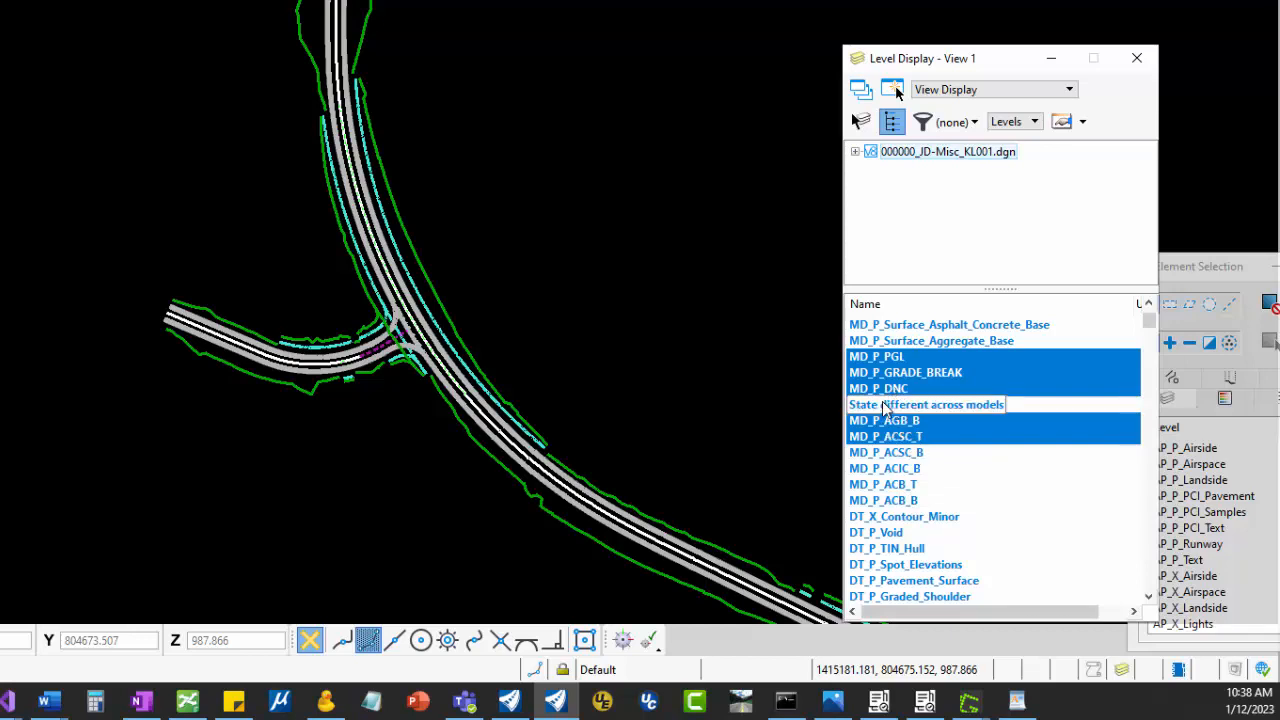
pyautogui.keyDown('ctrl'); pyautogui.click(893, 389); pyautogui.keyUp('ctrl')
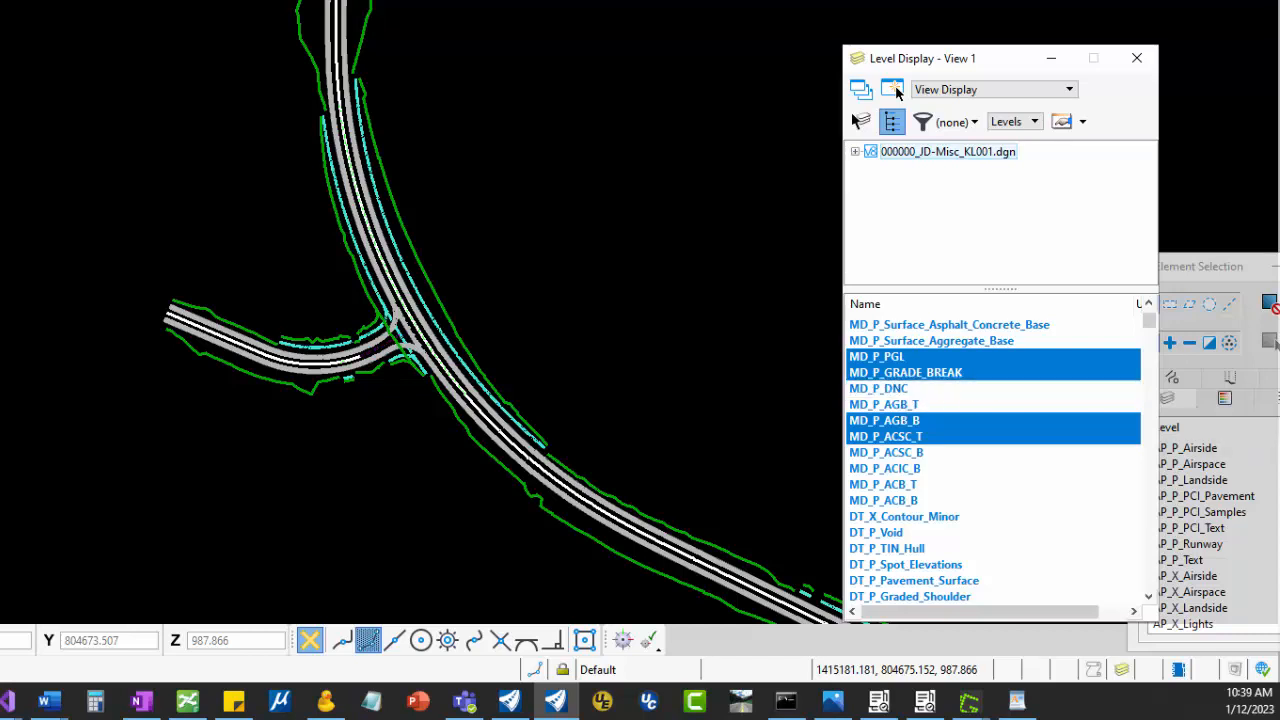
# Examine the remaining corridor line strings in a rotated 3D view, close up at the side-road intersection and along the whole alignment
pyautogui.moveTo(235, 281); pyautogui.dragTo(155, 259, button='middle')
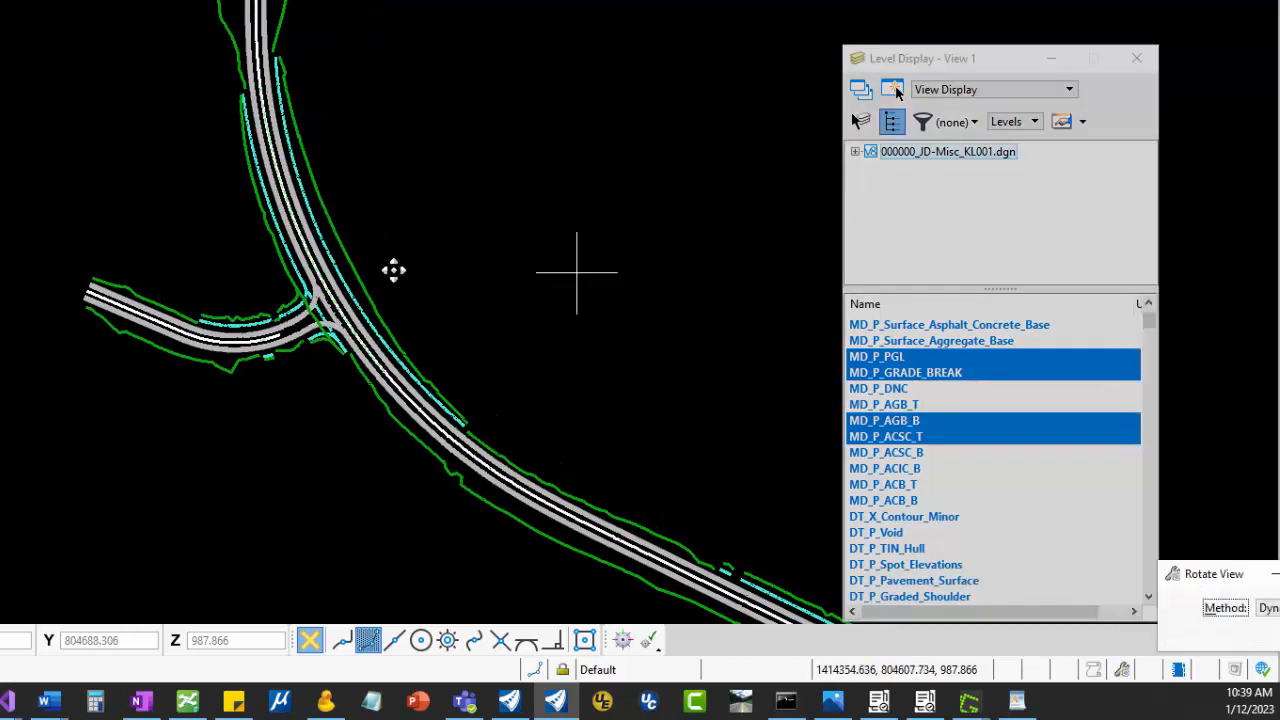
pyautogui.moveTo(575, 273); pyautogui.dragTo(352, 315)
pyautogui.moveTo(495, 370)
pyautogui.mouseDown()
pyautogui.moveTo(368, 310)
pyautogui.moveTo(214, 187)
pyautogui.moveTo(305, 318)
pyautogui.mouseUp()
pyautogui.scroll(5, 305, 318)
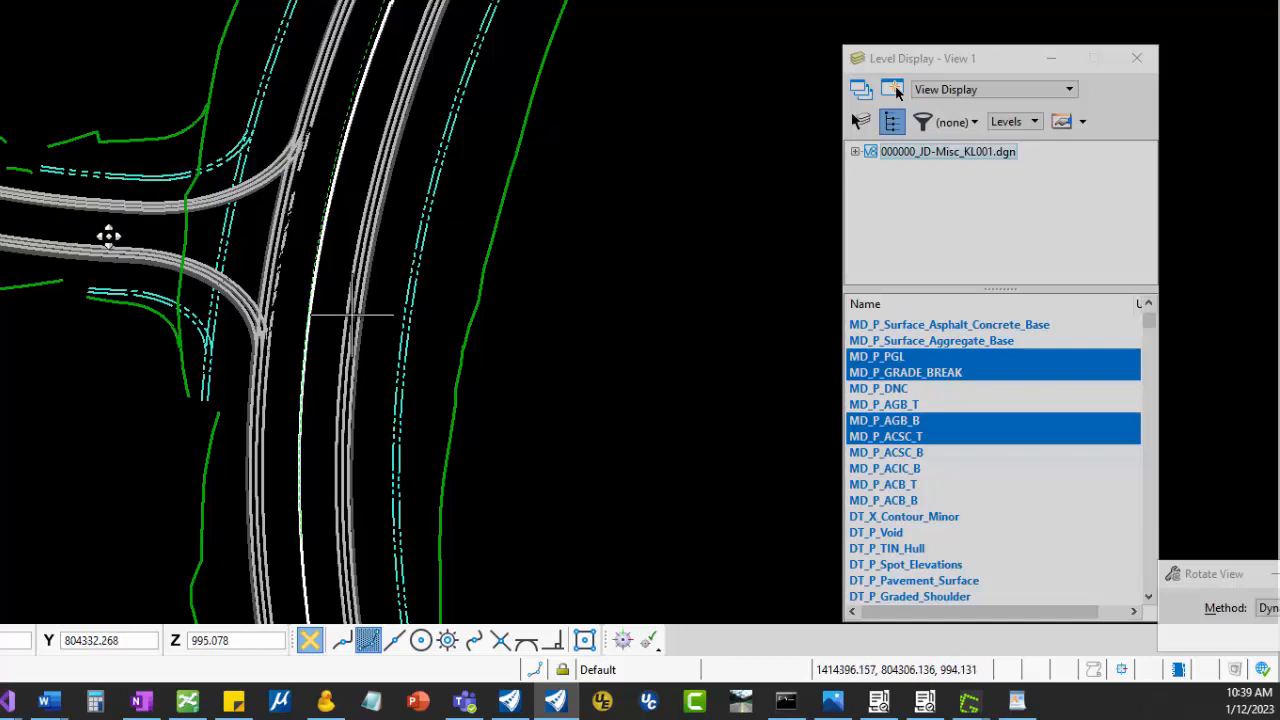
pyautogui.scroll(-3, 443, 160)
pyautogui.moveTo(467, 166)
pyautogui.mouseDown(button='middle')
pyautogui.moveTo(497, 206)
pyautogui.moveTo(486, 260)
pyautogui.mouseUp(button='middle')
pyautogui.scroll(2, 557, 246)
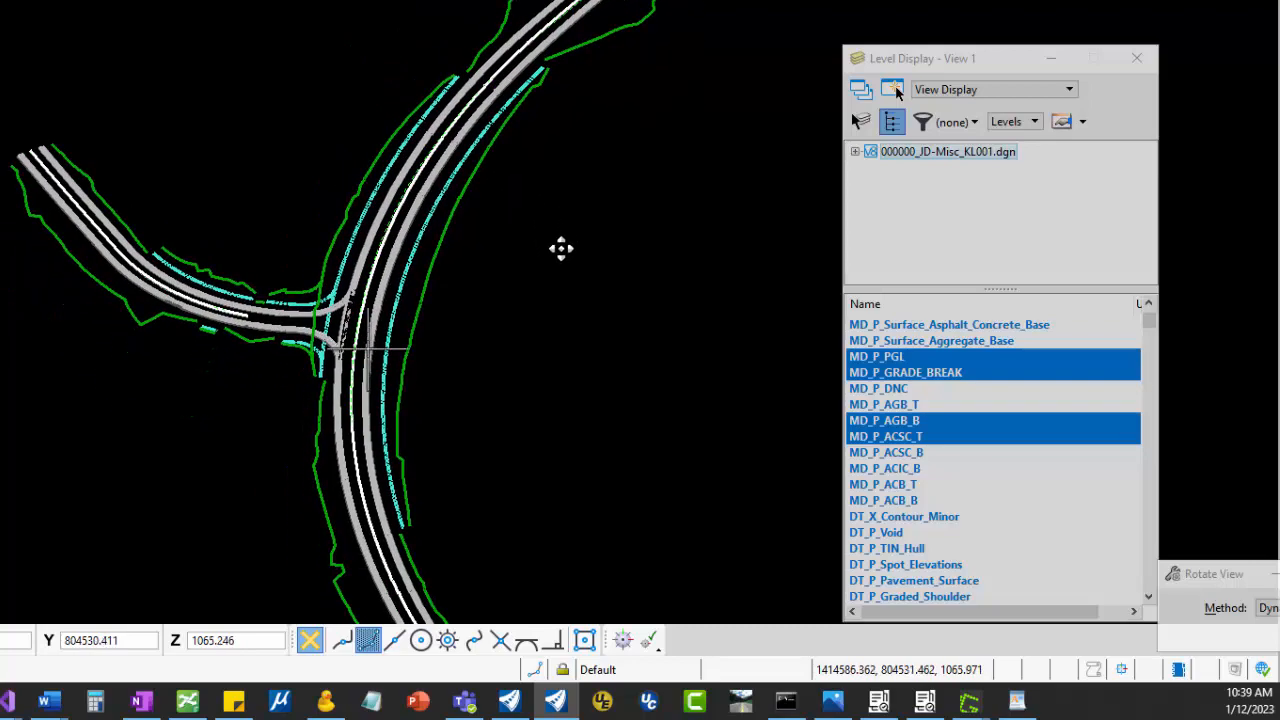
pyautogui.scroll(2, 494, 286)
pyautogui.moveTo(596, 377)
pyautogui.keyDown('shift'); pyautogui.mouseDown(button='middle')
pyautogui.moveTo(337, 271)
pyautogui.moveTo(134, 263)
pyautogui.moveTo(391, 306)
pyautogui.moveTo(506, 307)
pyautogui.moveTo(623, 269)
pyautogui.mouseUp(button='middle'); pyautogui.keyUp('shift')
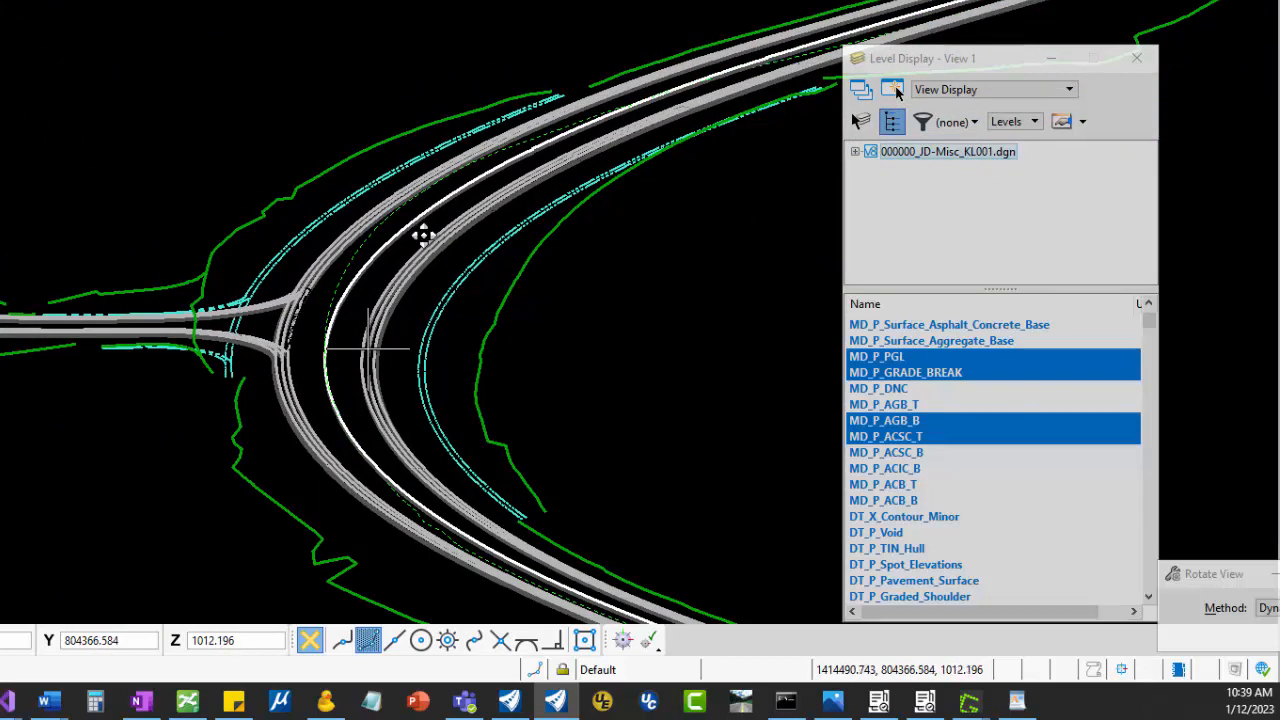
pyautogui.keyDown('shift'); pyautogui.moveTo(423, 234); pyautogui.dragTo(455, 328, button='middle'); pyautogui.keyUp('shift')
pyautogui.moveTo(720, 460); pyautogui.dragTo(826, 463, button='middle')
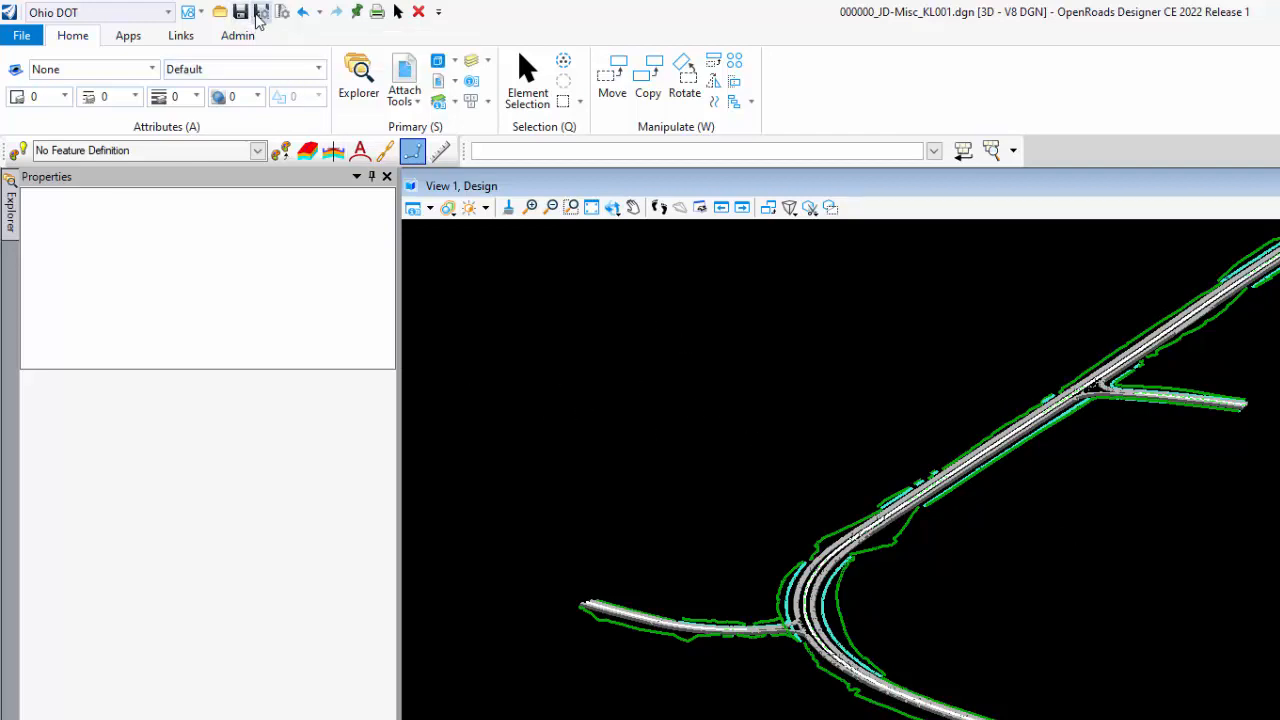
pyautogui.scroll(-2, 1137, 514)
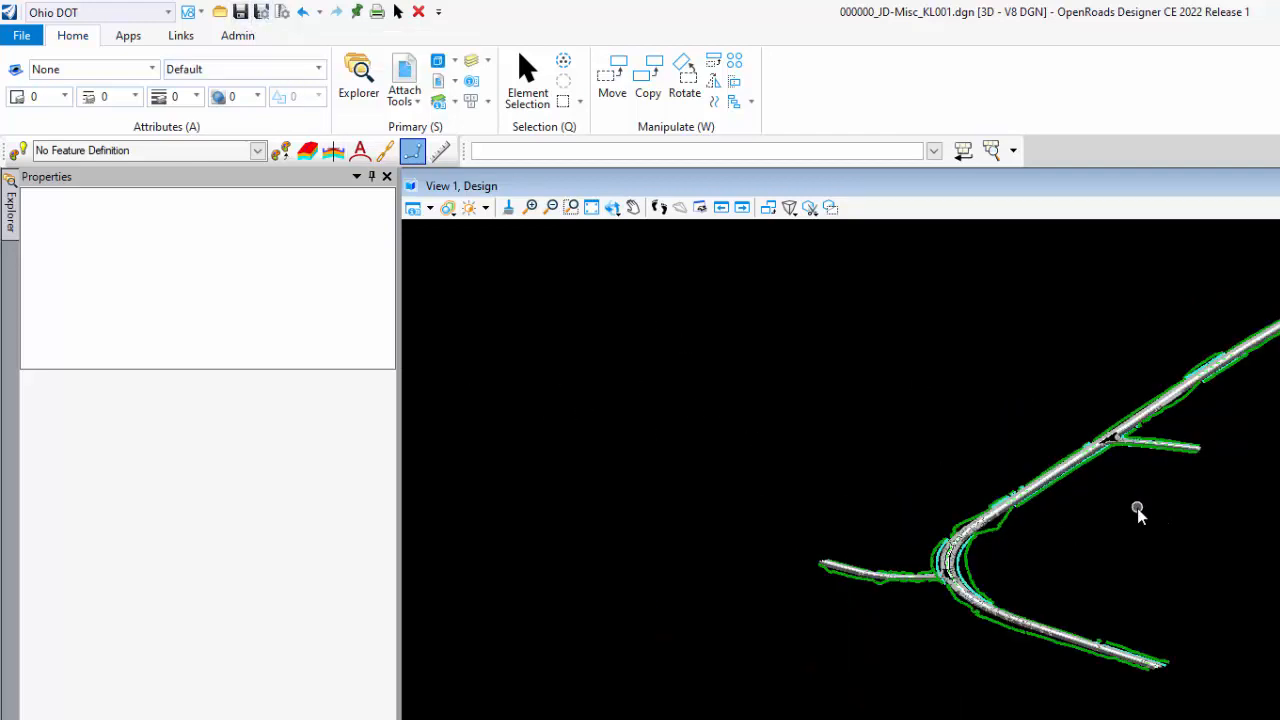
pyautogui.moveTo(1176, 527); pyautogui.dragTo(1180, 544, button='middle')
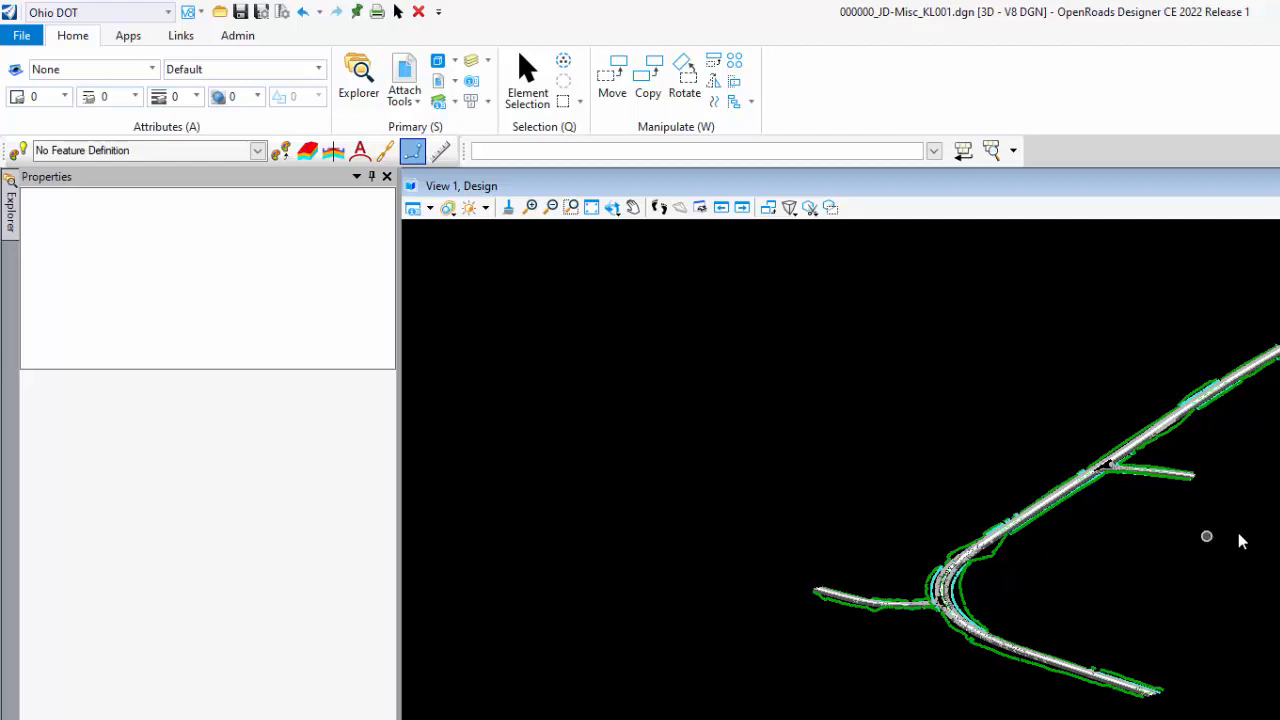
pyautogui.moveTo(1238, 538); pyautogui.dragTo(1191, 540, button='middle')
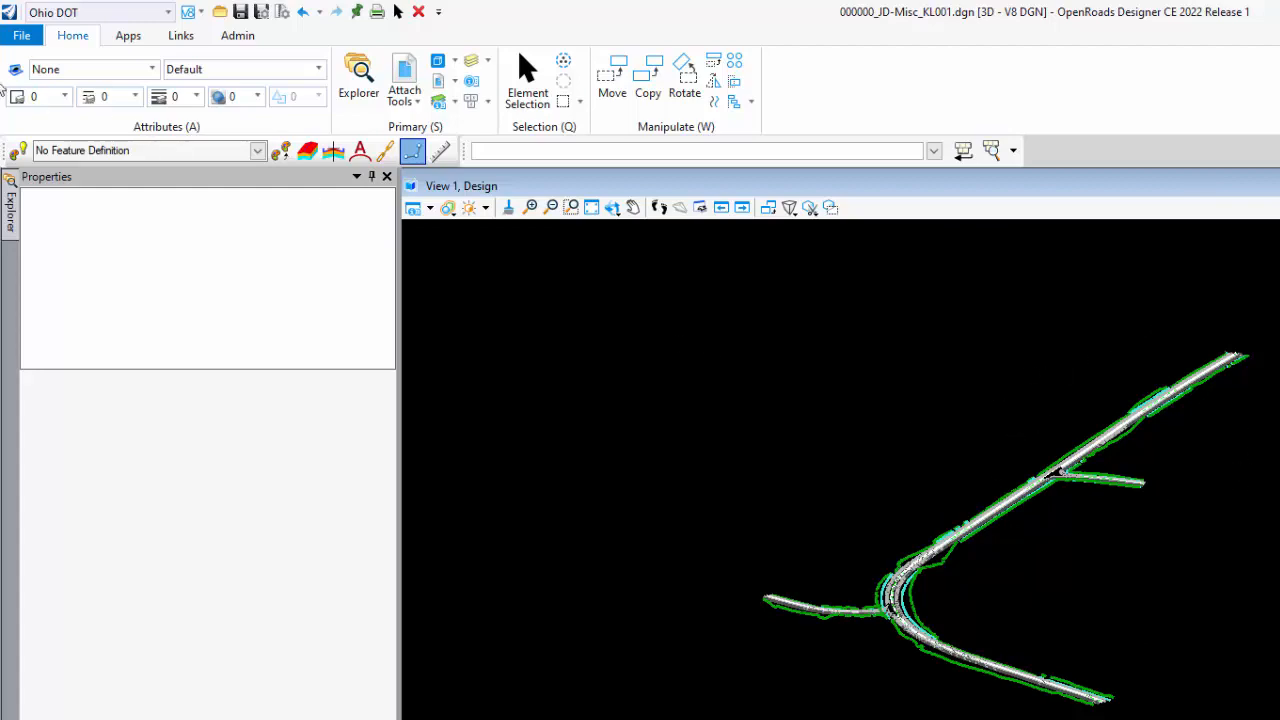
# Save a copy of the design file as 000000_JD-Misc_KL002.dgn in the Roadway\Basemaps folder
pyautogui.hotkey('alt', 'f')
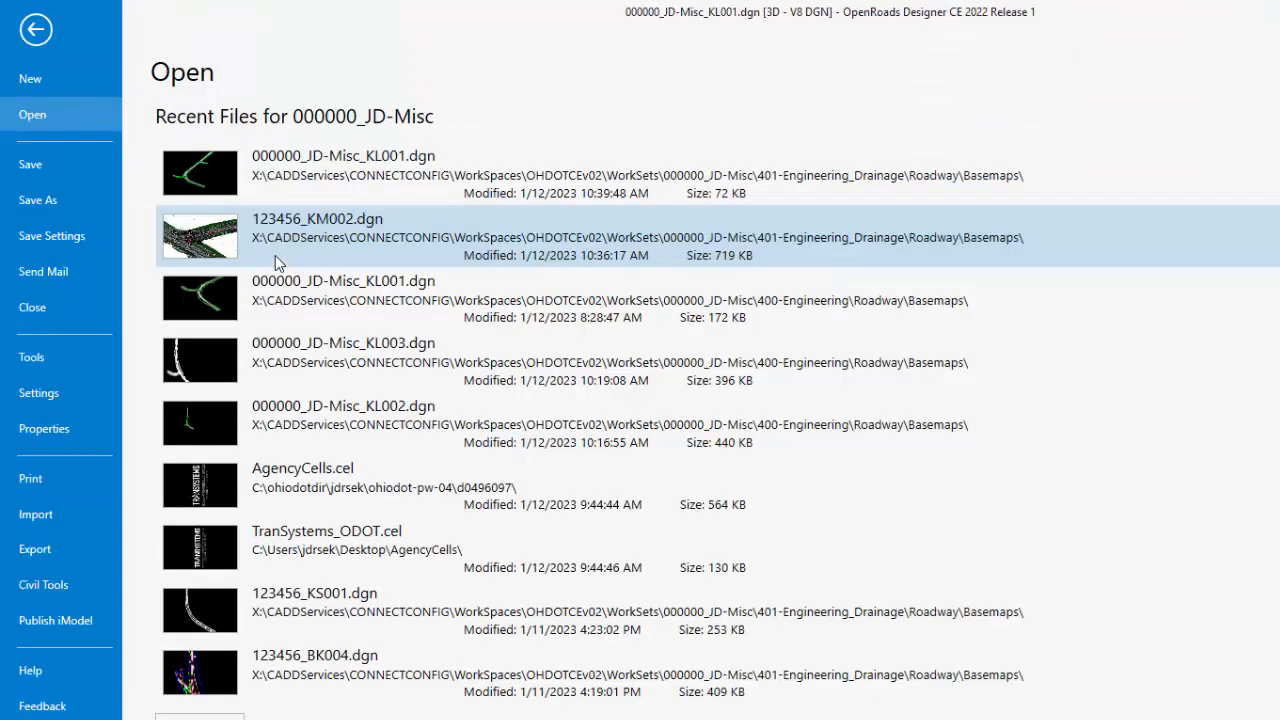
pyautogui.click(31, 213)
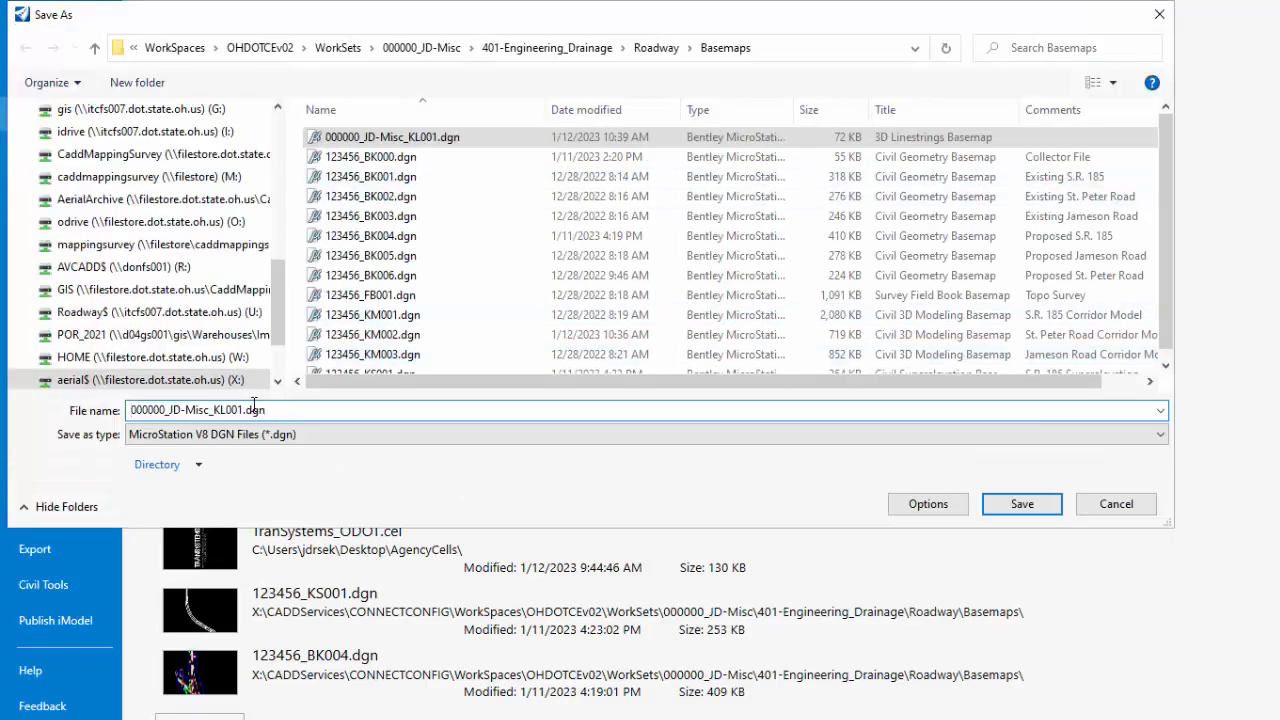
pyautogui.write('2')
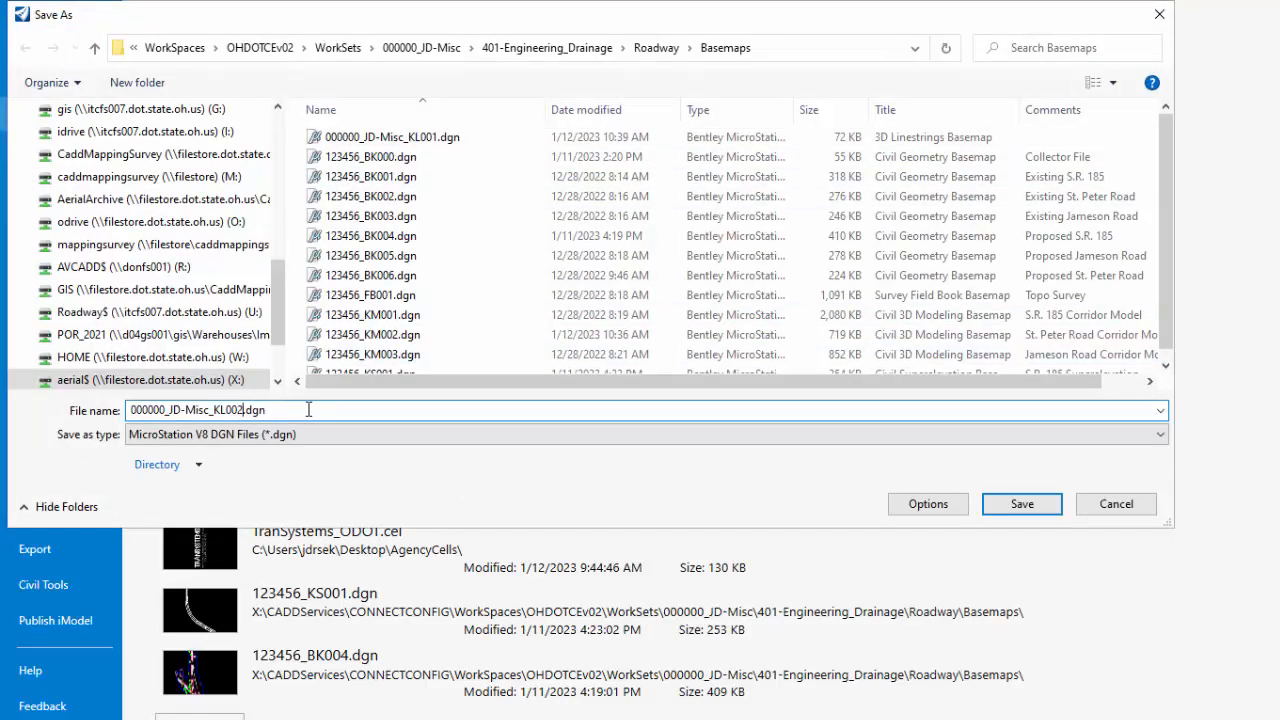
pyautogui.click(1008, 505)
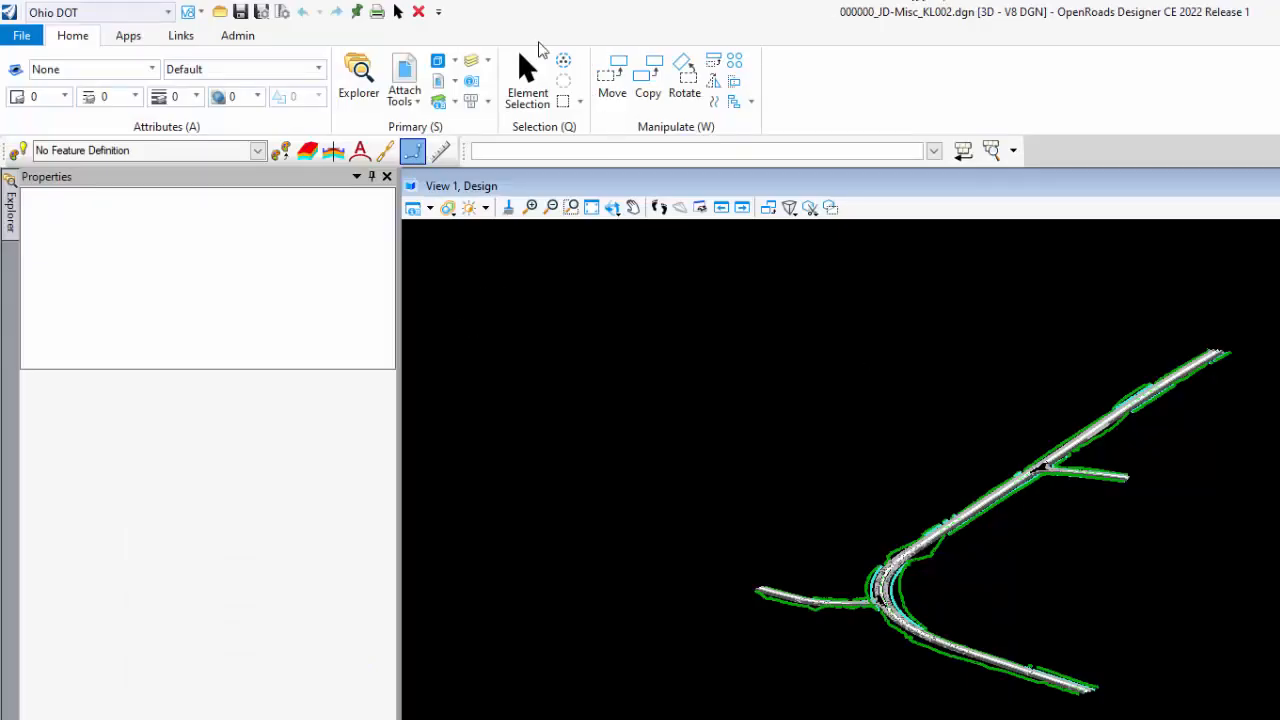
# Merge the references 123456_KM001.dgn, 123456_KM002.dgn and 123456_KM003.dgn into the master file and close the References dialog
pyautogui.click(403, 76)
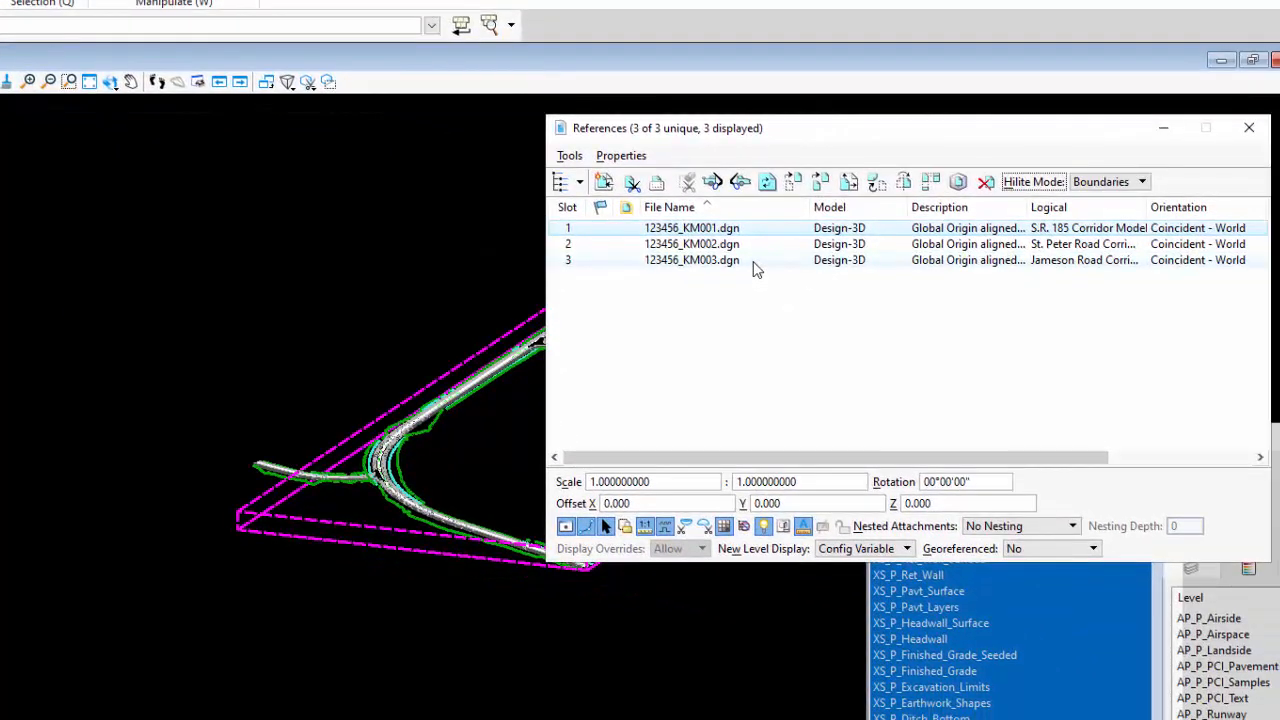
pyautogui.keyDown('shift'); pyautogui.click(755, 263); pyautogui.keyUp('shift')
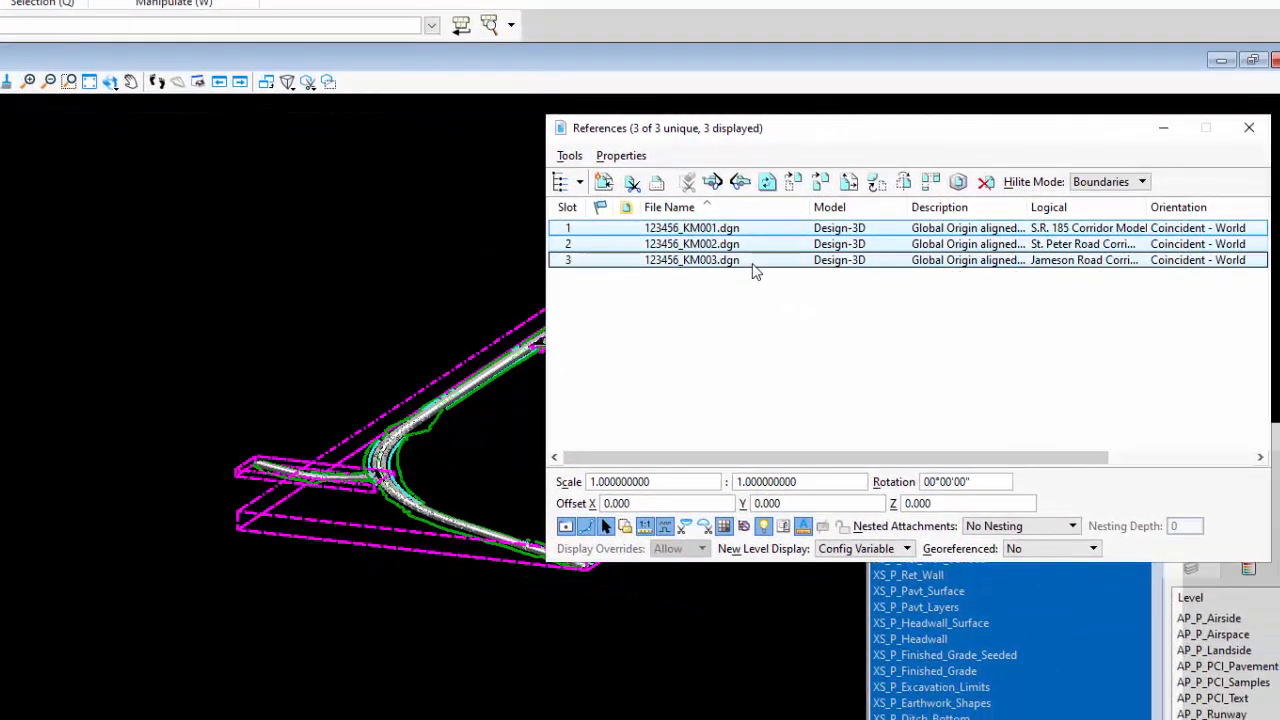
pyautogui.rightClick(731, 244)
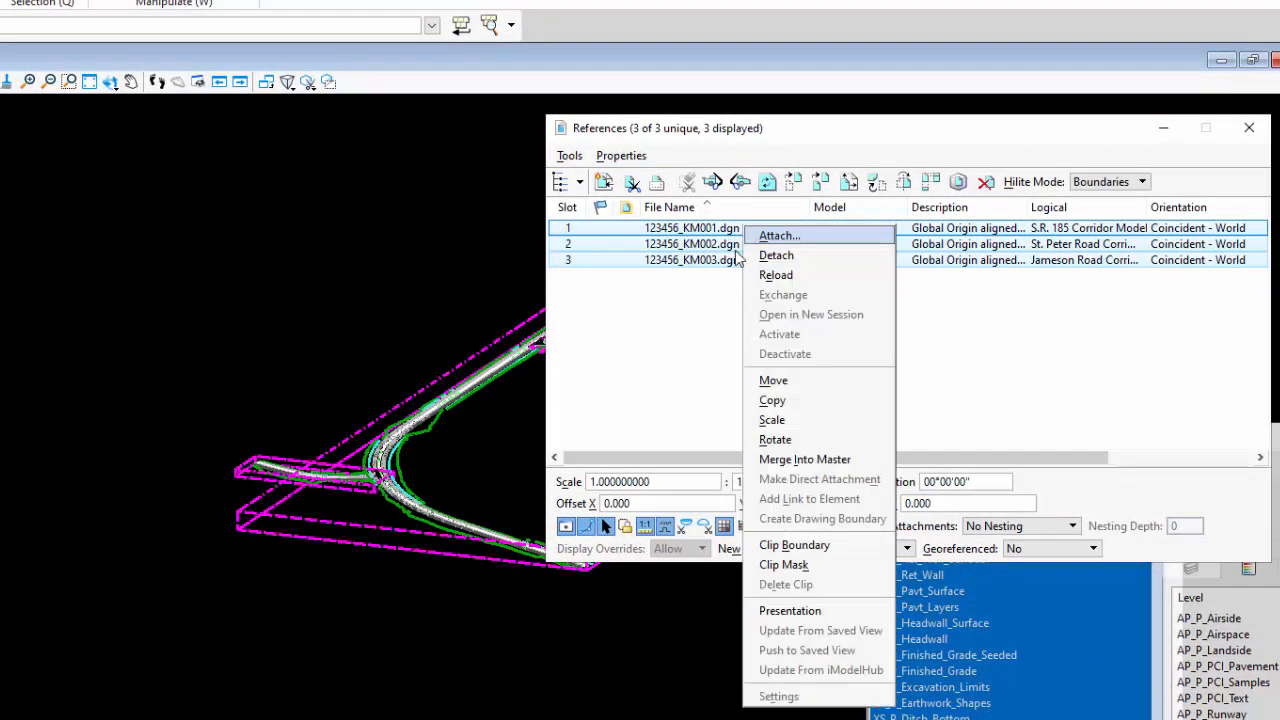
pyautogui.click(805, 461)
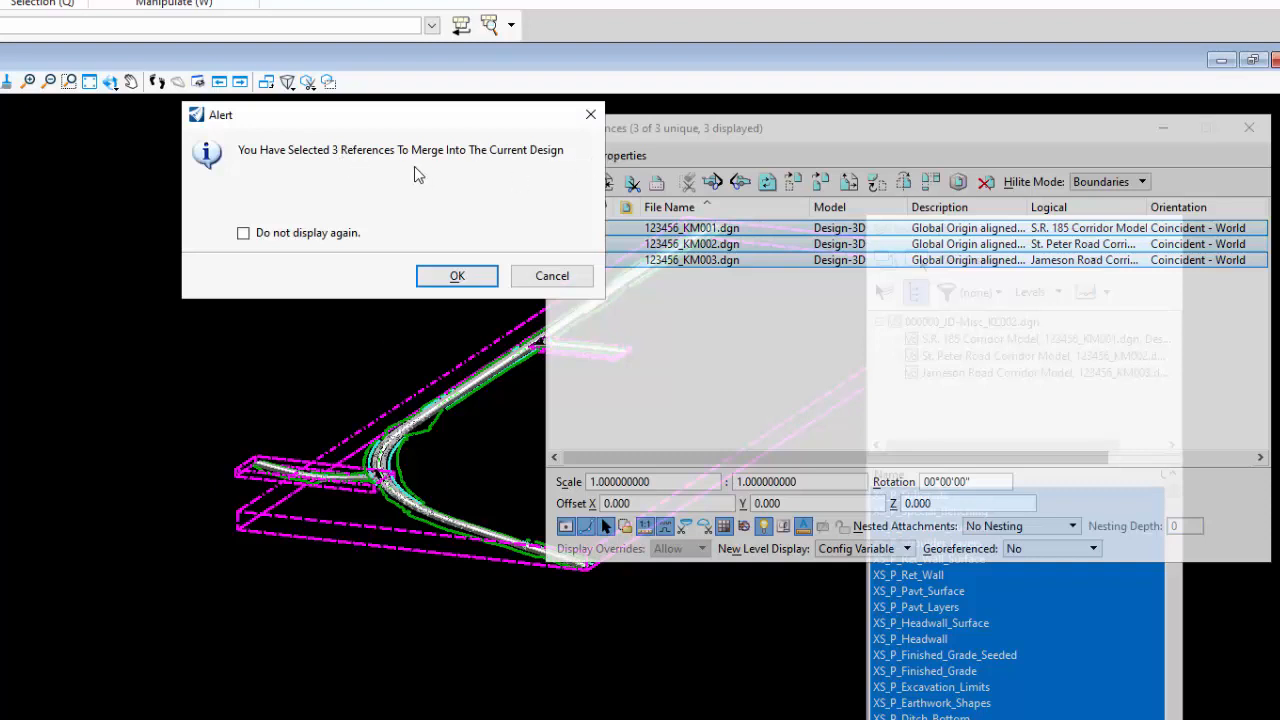
pyautogui.click(456, 277)
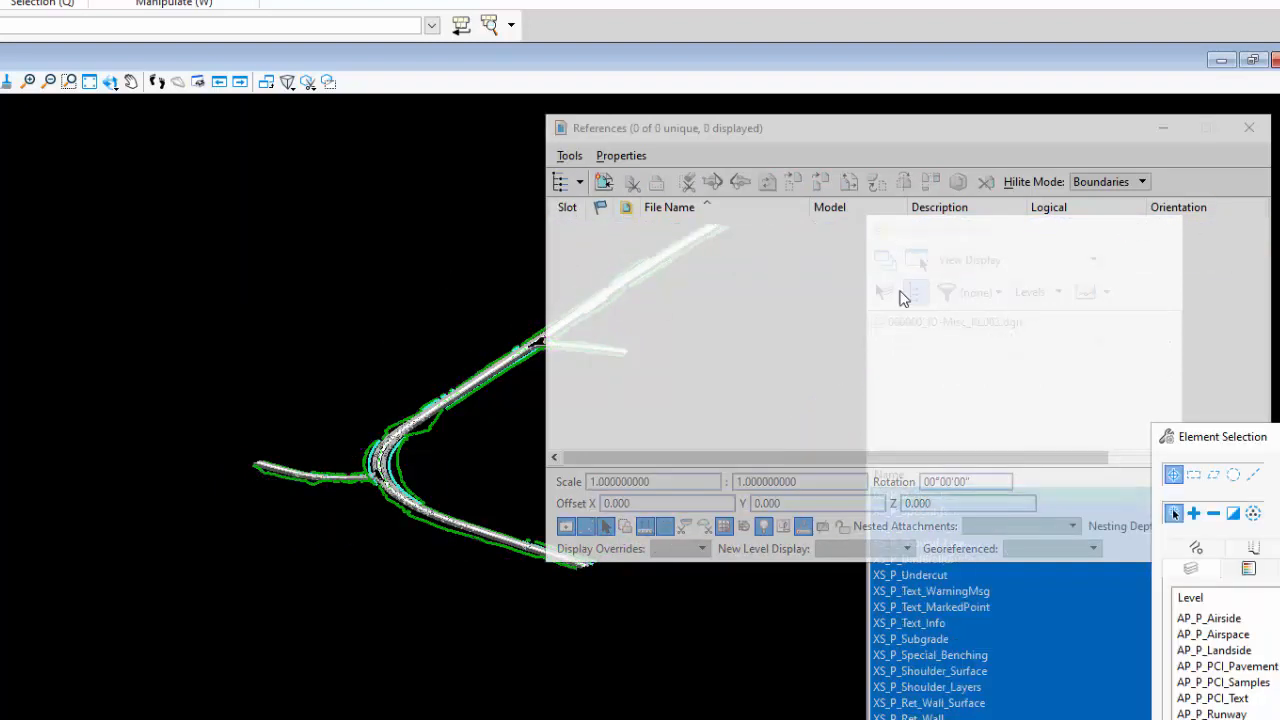
pyautogui.click(1249, 128)
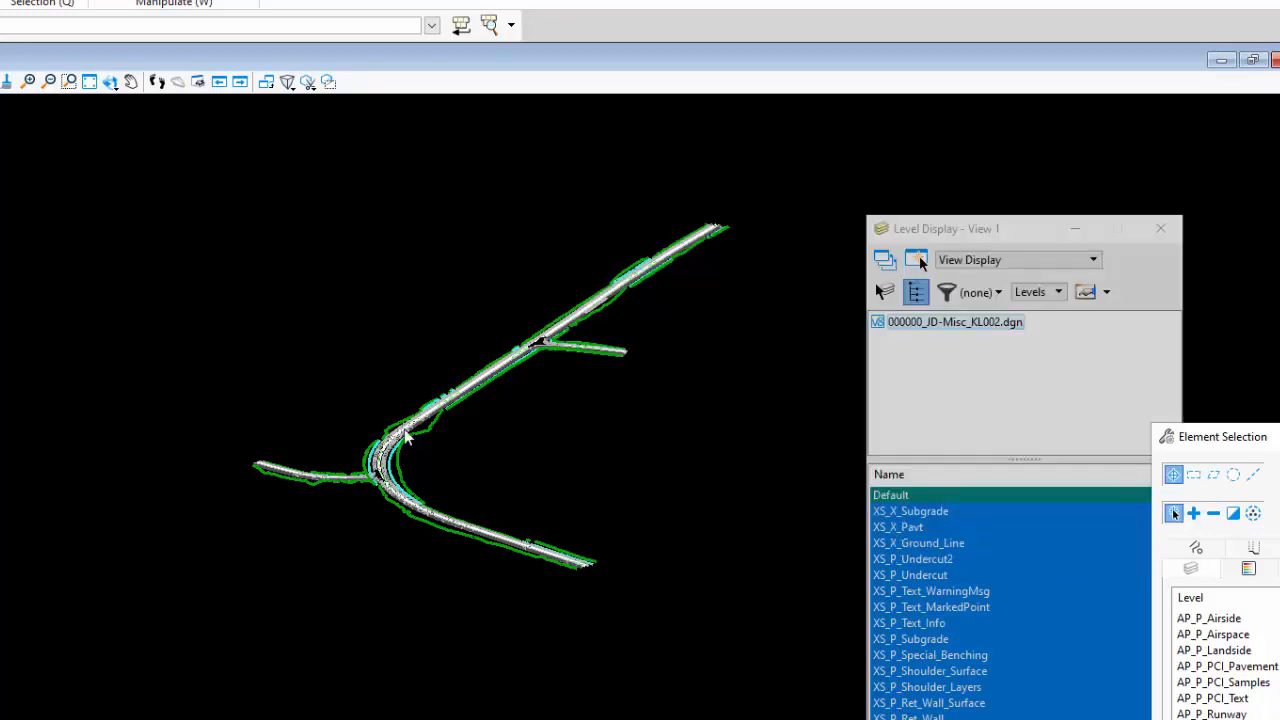
pyautogui.scroll(2, 378, 503)
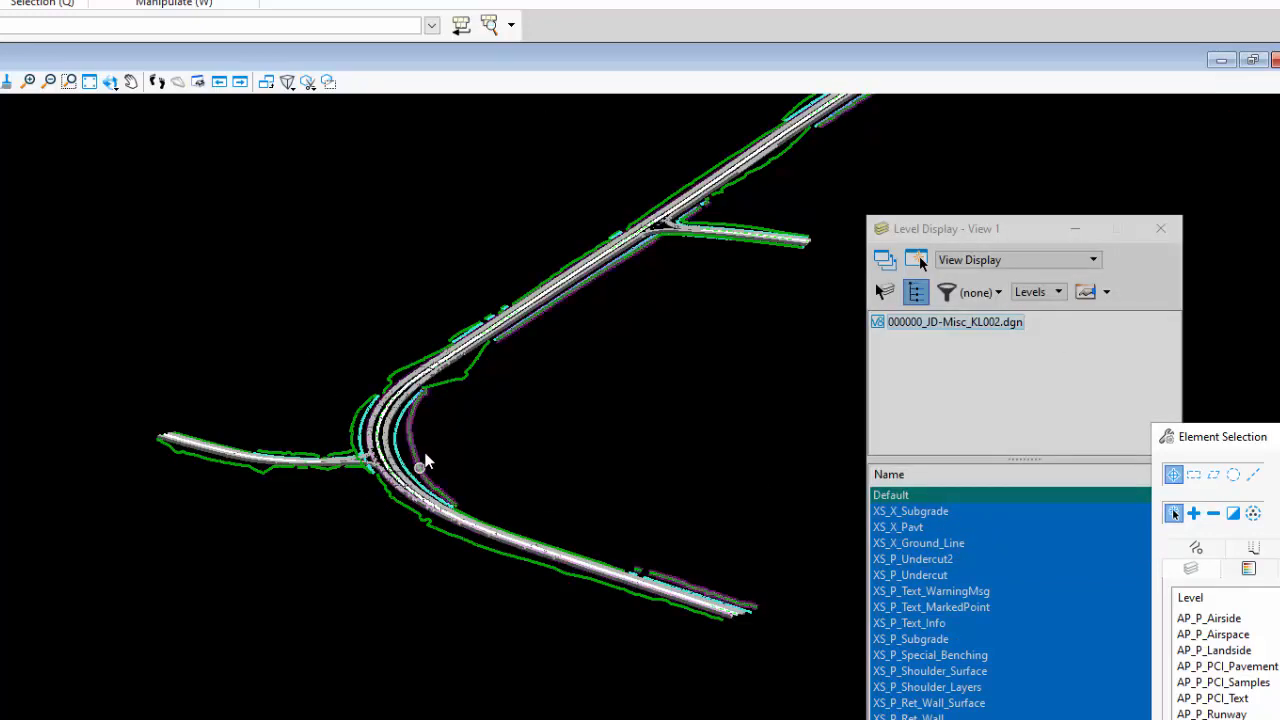
pyautogui.scroll(1, 420, 455)
pyautogui.scroll(-1, 492, 365)
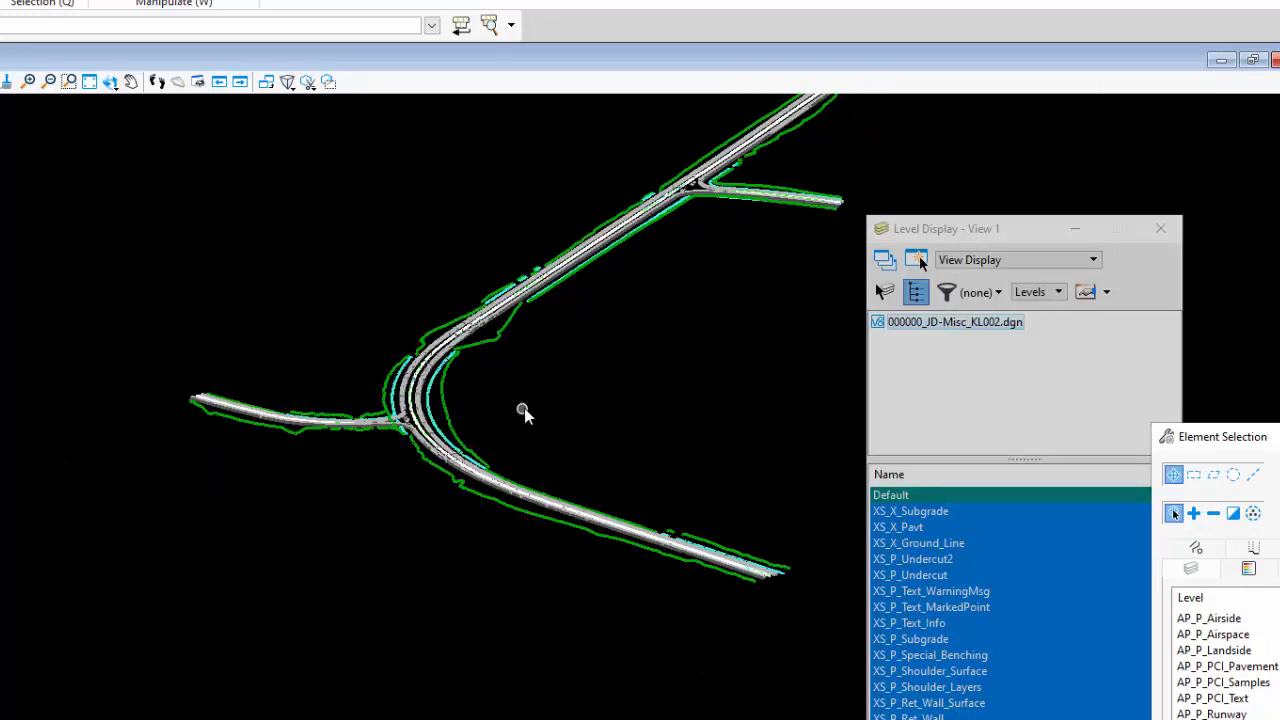
pyautogui.scroll(-2, 632, 384)
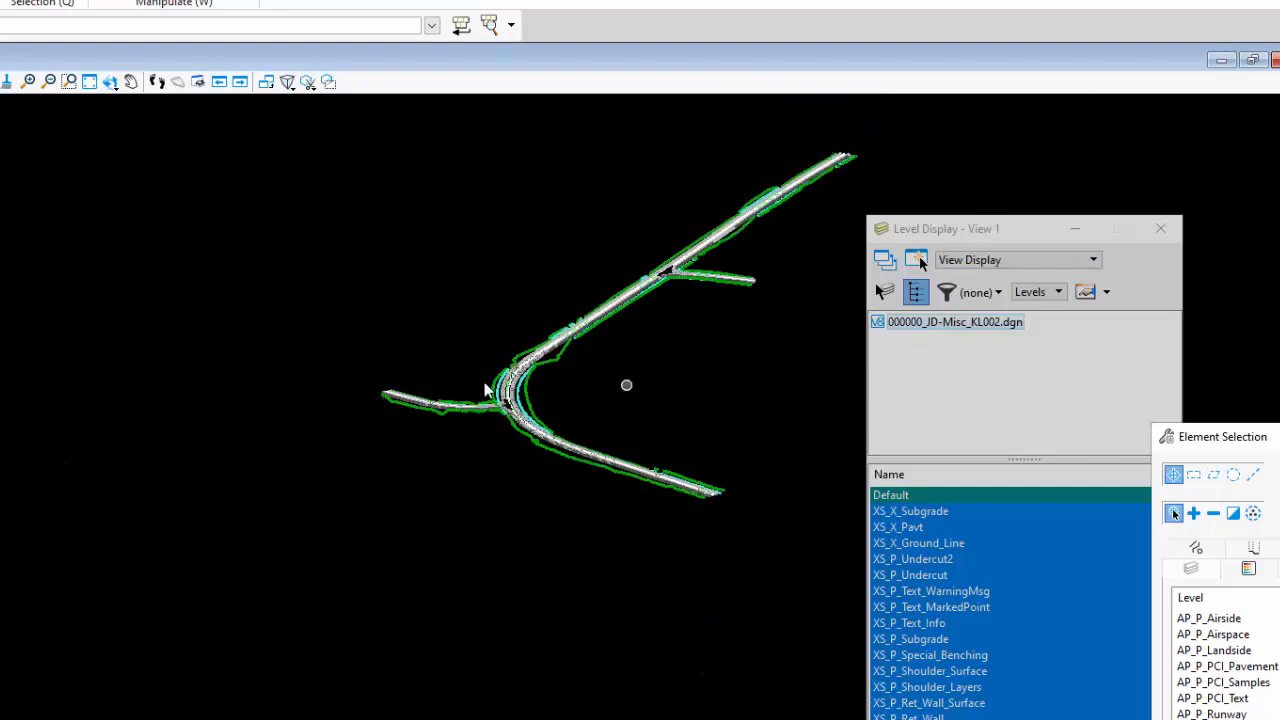
pyautogui.moveTo(502, 328); pyautogui.dragTo(479, 357, button='middle')
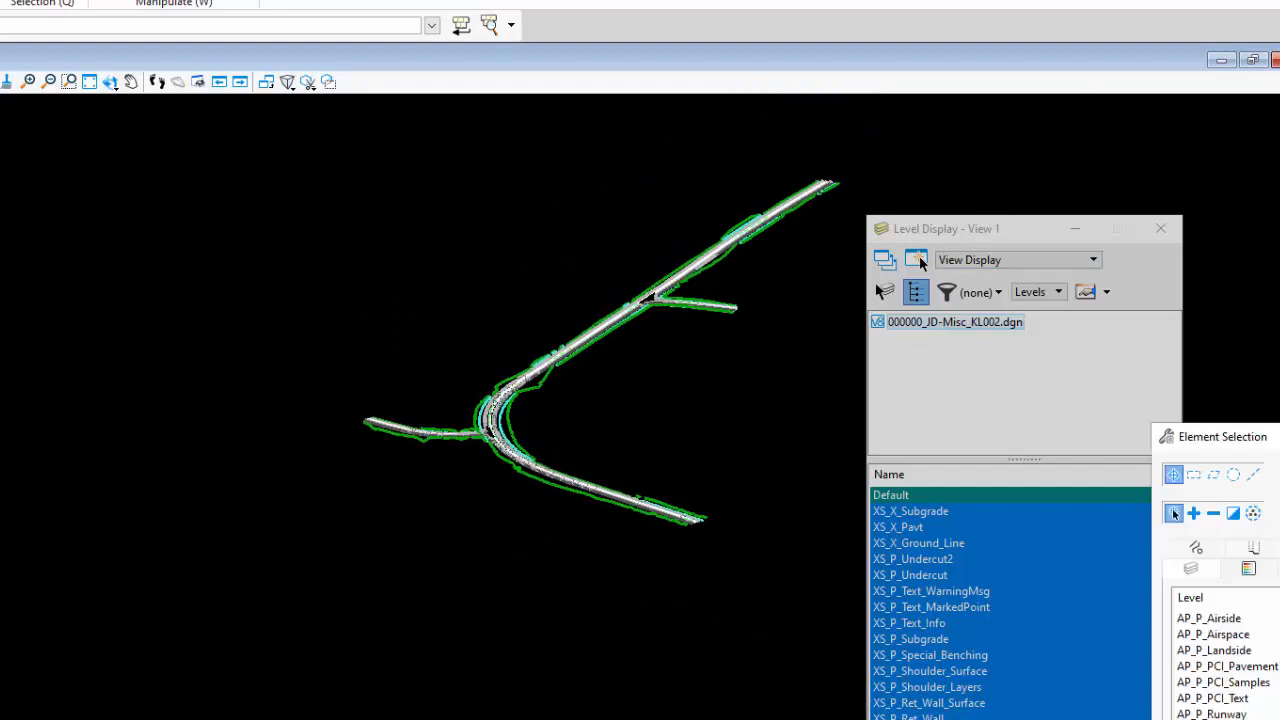